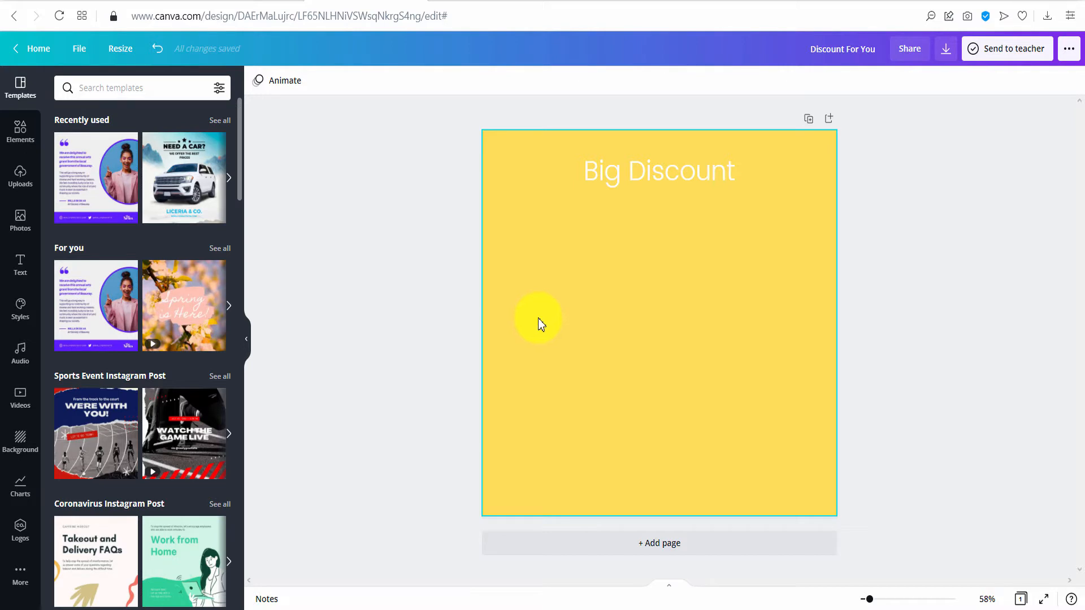
Clear the previous element search and show the complete Lines & Shapes collection.
{"action": "left_click", "coordinate": [23, 137]}
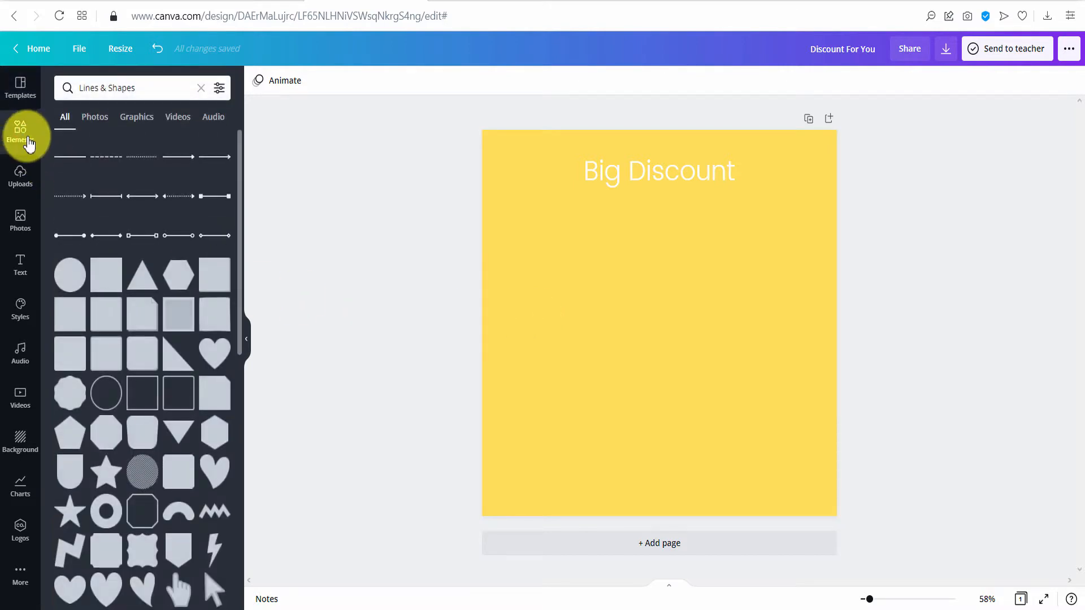
{"action": "left_click", "coordinate": [201, 88]}
{"action": "left_click", "coordinate": [14, 102]}
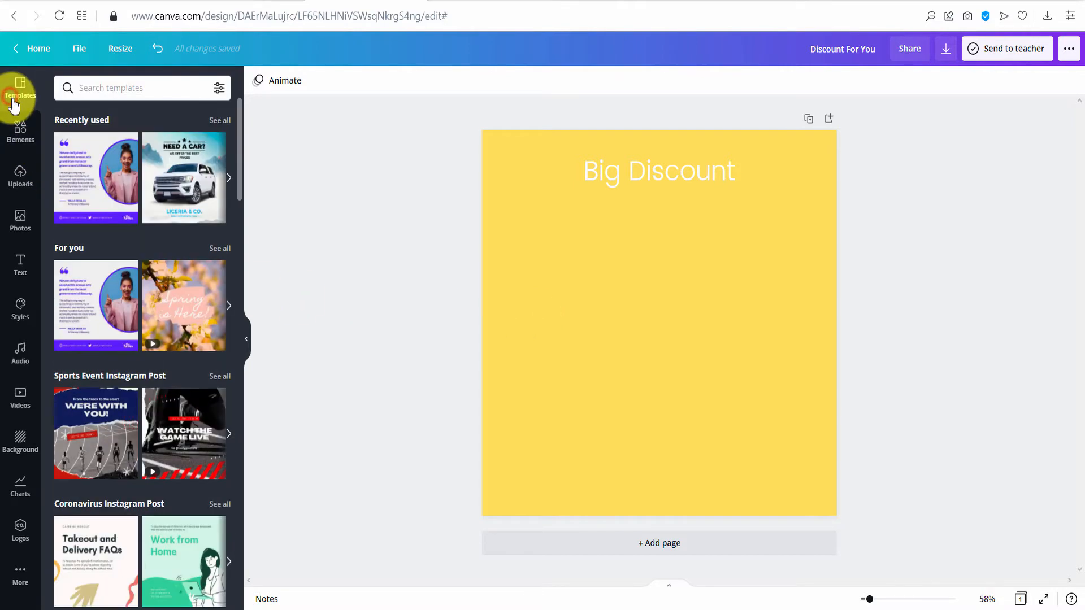
{"action": "left_click", "coordinate": [19, 121]}
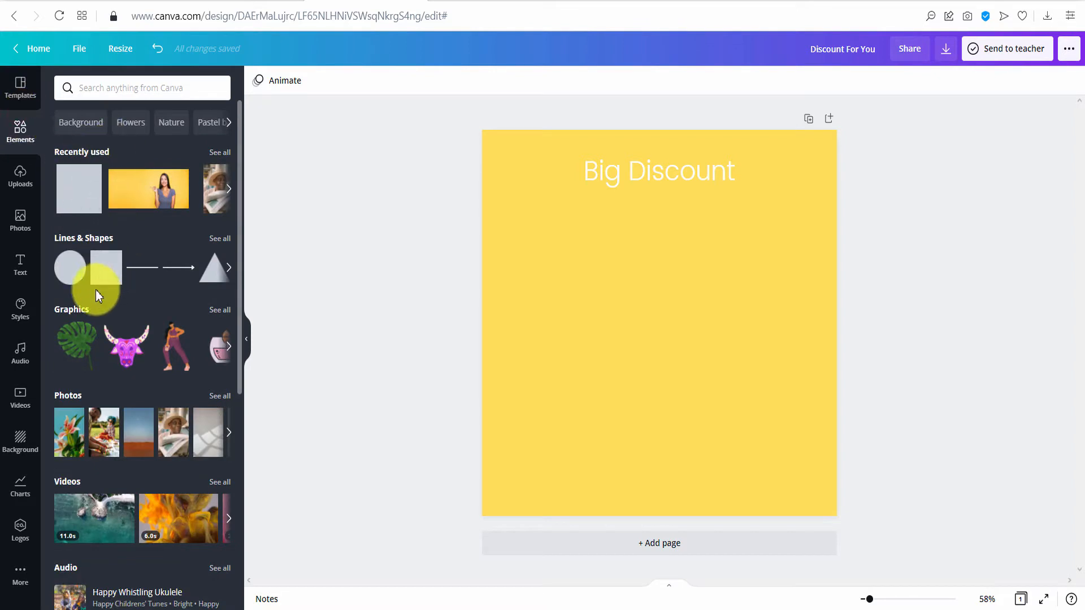
{"action": "scroll", "coordinate": [79, 265], "scroll_direction": "down", "scroll_amount": 2}
{"action": "scroll", "coordinate": [93, 225], "scroll_direction": "up", "scroll_amount": 2}
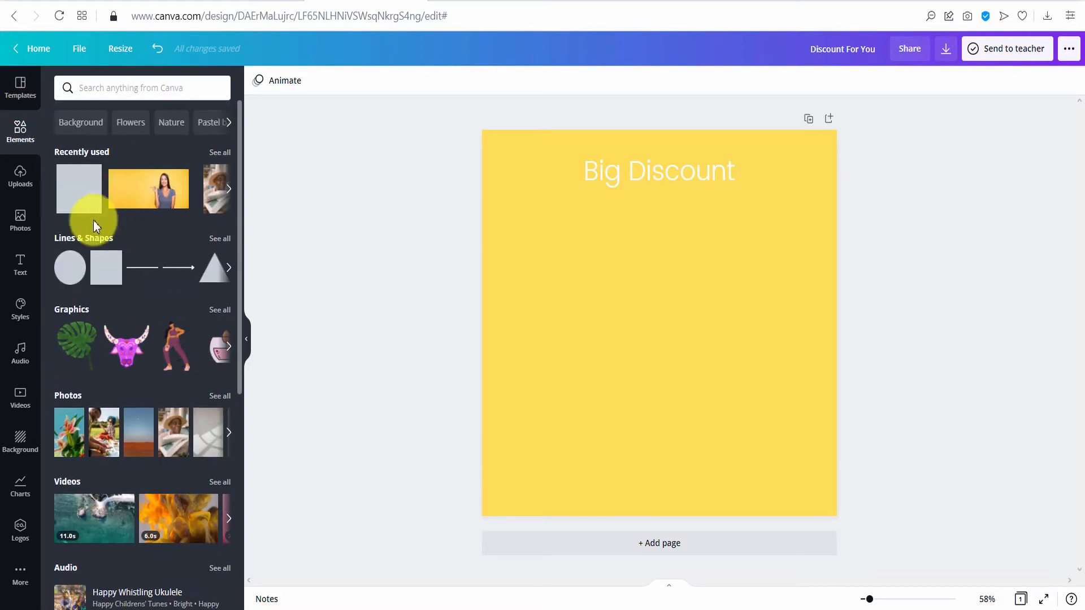
{"action": "scroll", "coordinate": [122, 264], "scroll_direction": "down", "scroll_amount": 1}
{"action": "scroll", "coordinate": [122, 263], "scroll_direction": "up", "scroll_amount": 1}
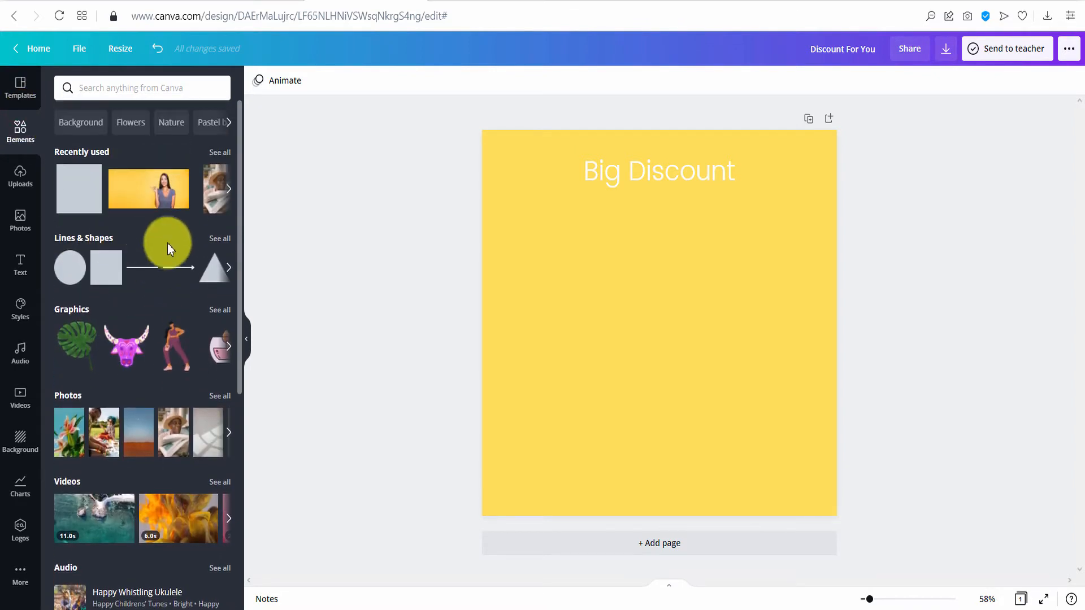
{"action": "left_click", "coordinate": [220, 239]}
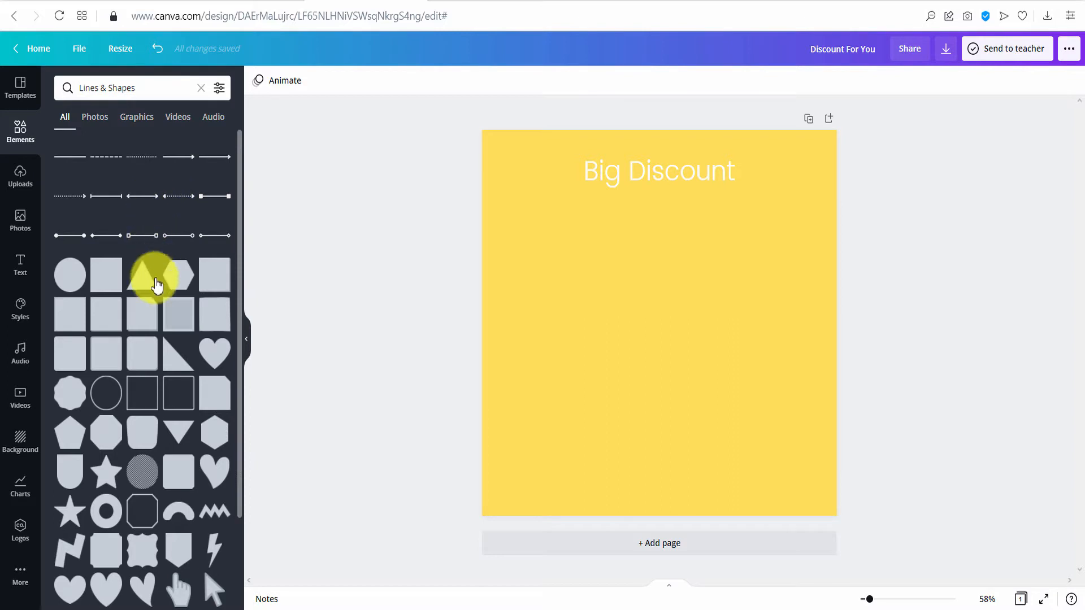
Find the plain square in the Lines & Shapes collection and add it to the page.
{"action": "scroll", "coordinate": [145, 352], "scroll_direction": "down", "scroll_amount": 1}
{"action": "scroll", "coordinate": [145, 351], "scroll_direction": "down", "scroll_amount": 5}
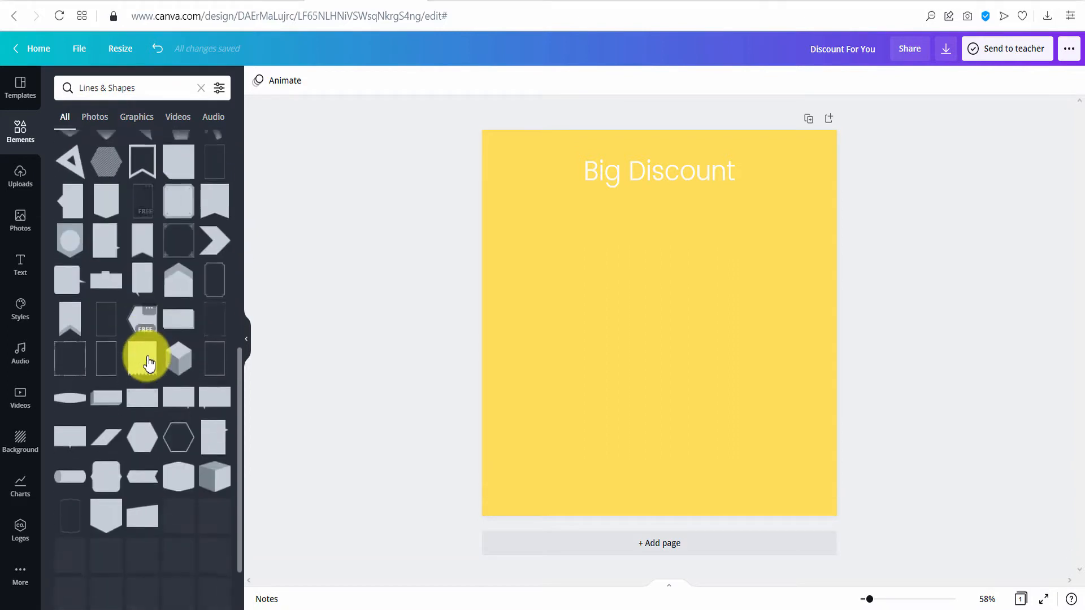
{"action": "scroll", "coordinate": [151, 362], "scroll_direction": "up", "scroll_amount": 5}
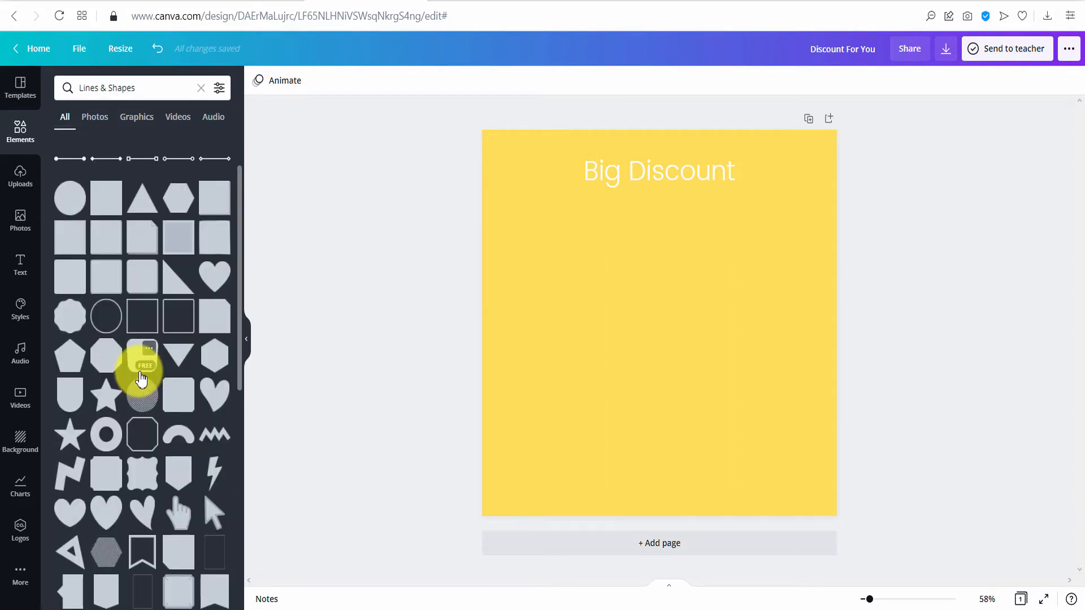
{"action": "left_click", "coordinate": [112, 195]}
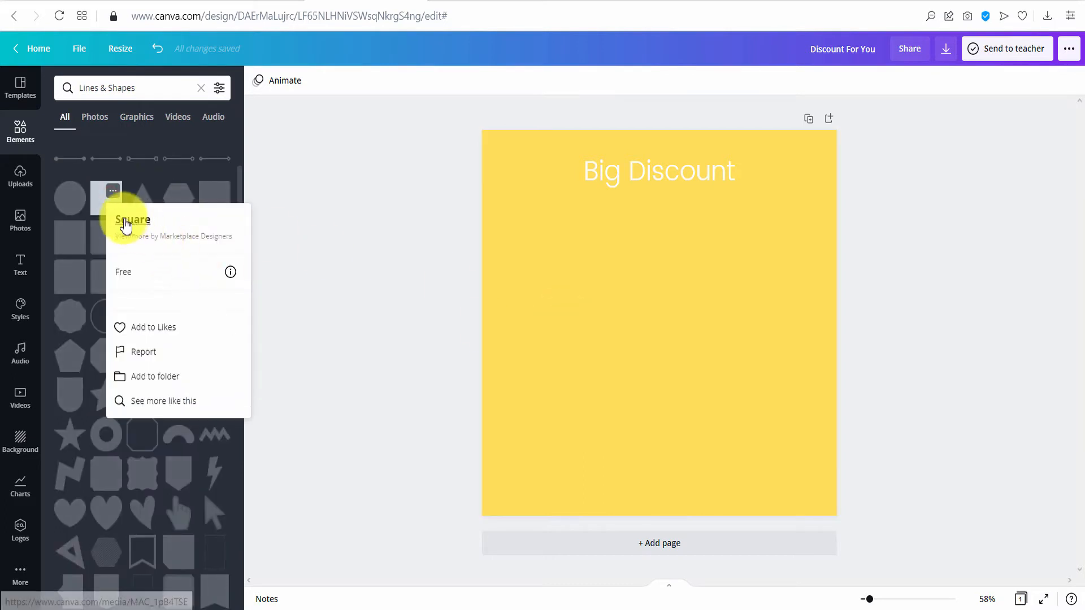
{"action": "left_click", "coordinate": [92, 202]}
{"action": "left_click", "coordinate": [97, 205]}
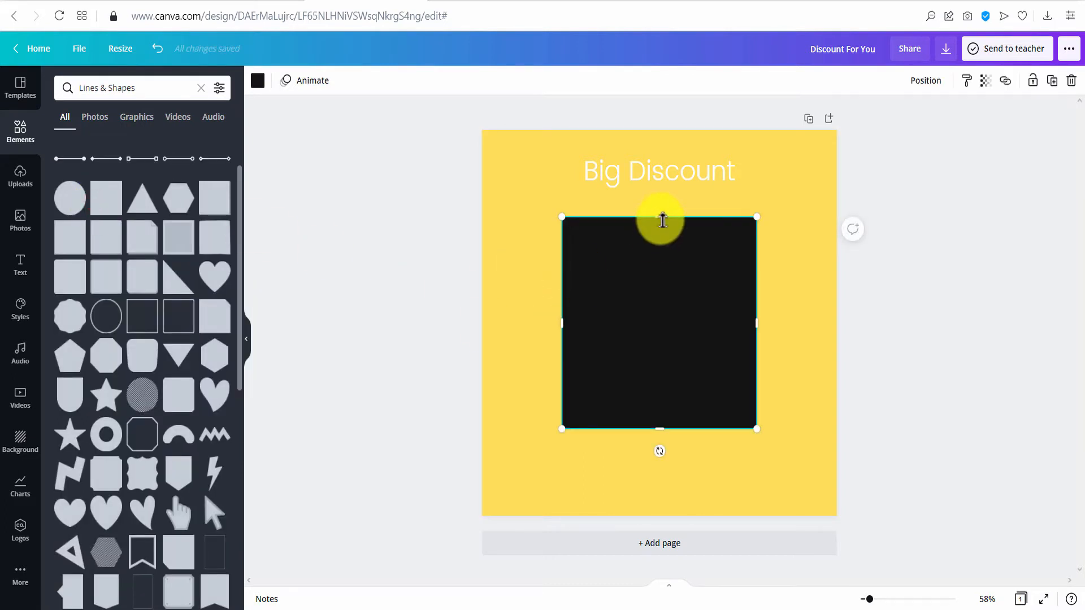
Flatten the black square into a narrow banner and centre it behind the Big Discount title.
{"action": "left_click_drag", "start_coordinate": [663, 219], "coordinate": [669, 178]}
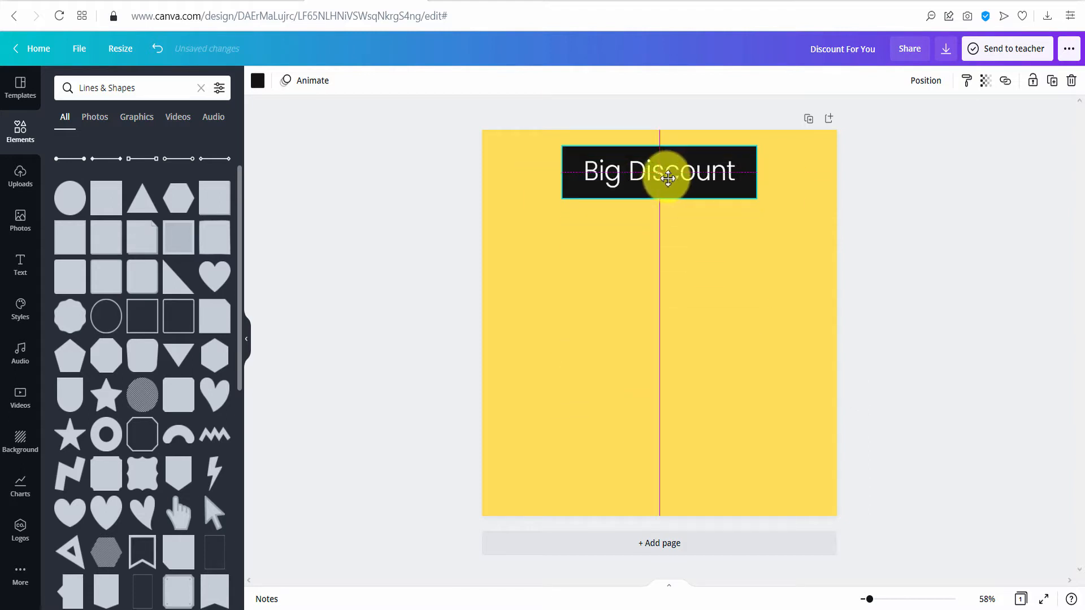
{"action": "left_click", "coordinate": [993, 257]}
{"action": "left_click_drag", "start_coordinate": [755, 194], "coordinate": [748, 189]}
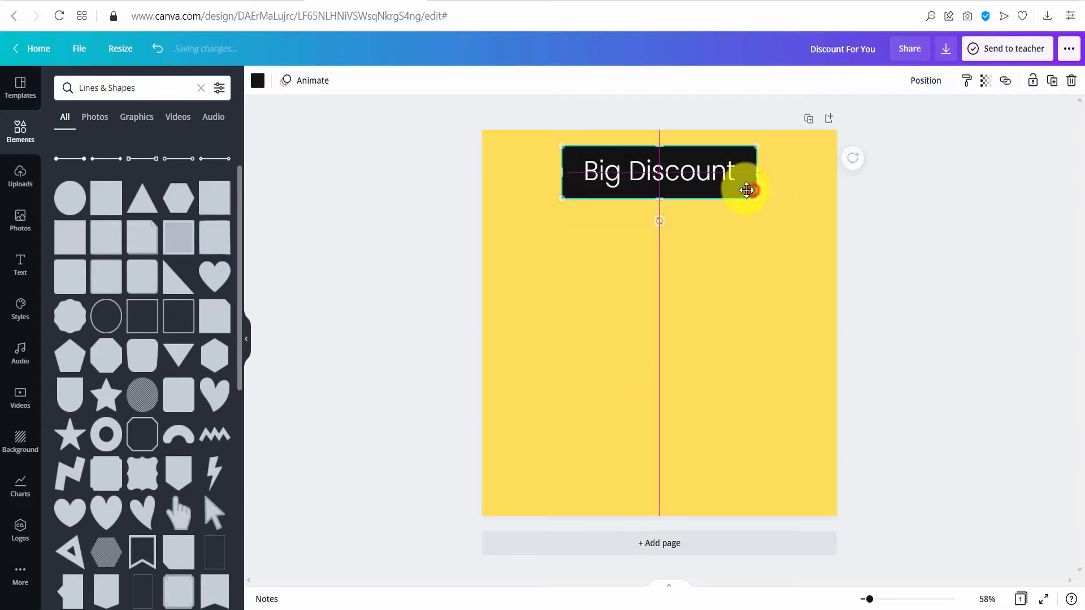
{"action": "left_click", "coordinate": [1037, 282]}
Replace the black banner with a round-bottomed shape, enlarged and placed behind the title at the page's upper edge.
{"action": "left_click", "coordinate": [69, 395]}
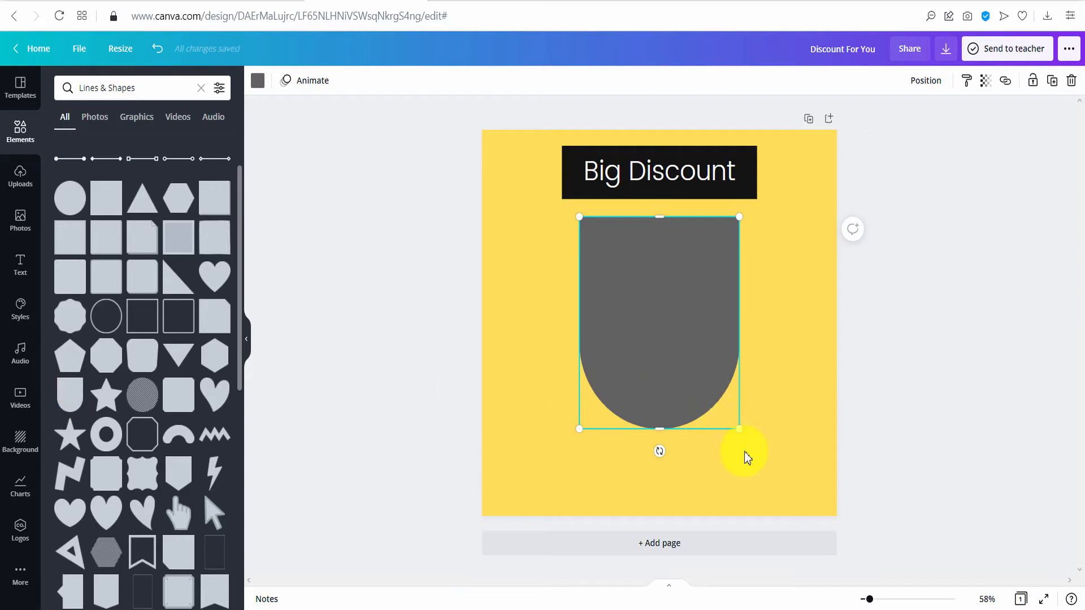
{"action": "left_click_drag", "start_coordinate": [744, 431], "coordinate": [711, 369]}
{"action": "key", "text": "Delete"}
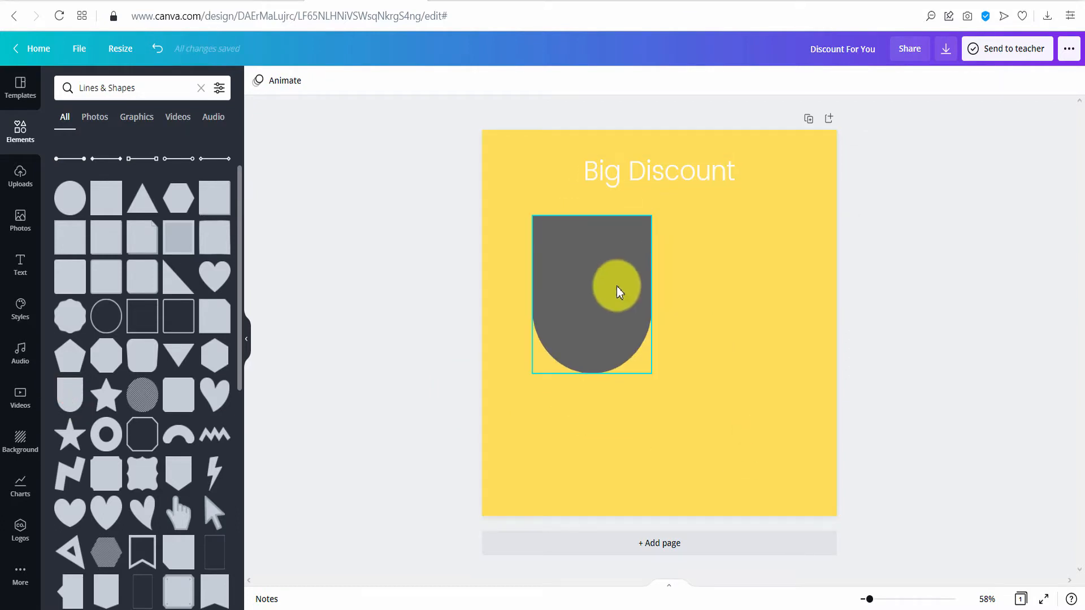
{"action": "left_click_drag", "start_coordinate": [615, 291], "coordinate": [649, 204]}
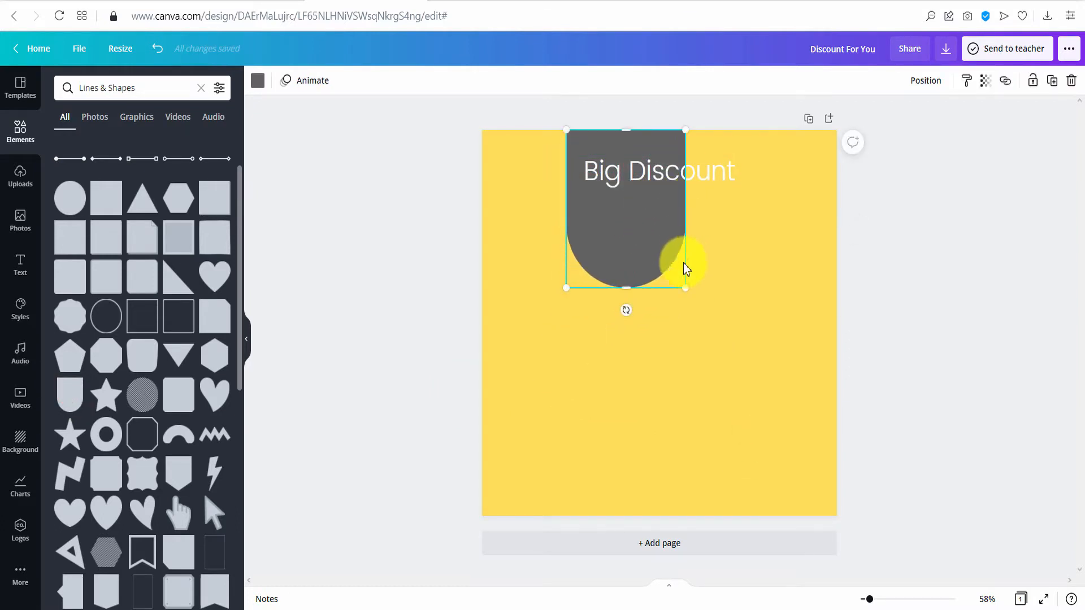
{"action": "left_click_drag", "start_coordinate": [685, 291], "coordinate": [751, 372]}
Fill the round-bottomed shape with pink and shorten it from below so it ends a little under the title.
{"action": "left_click", "coordinate": [258, 80]}
{"action": "left_click", "coordinate": [67, 213]}
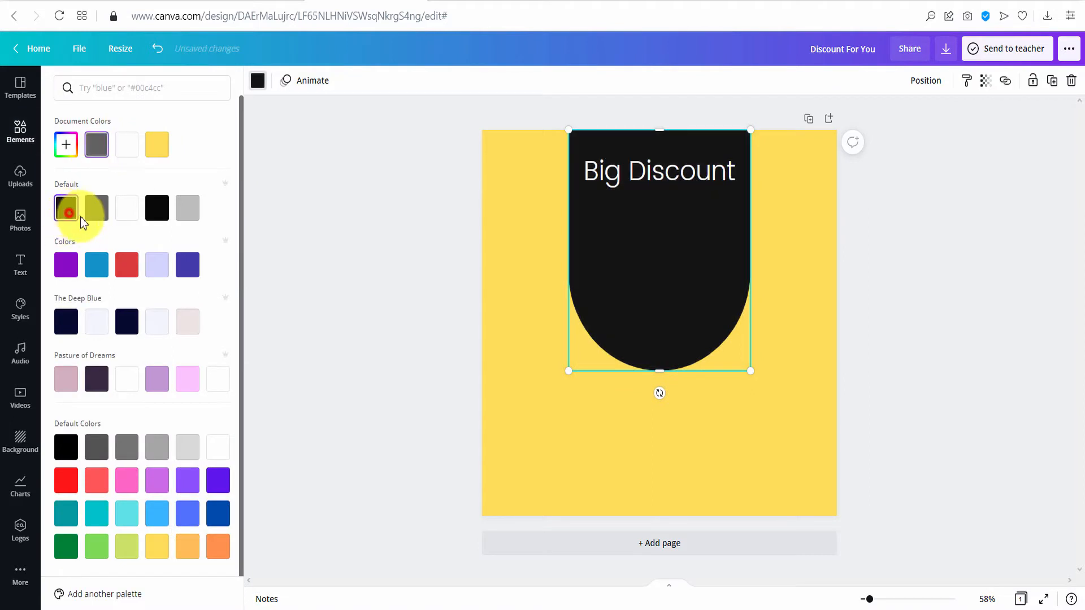
{"action": "left_click", "coordinate": [98, 384]}
{"action": "left_click", "coordinate": [127, 482]}
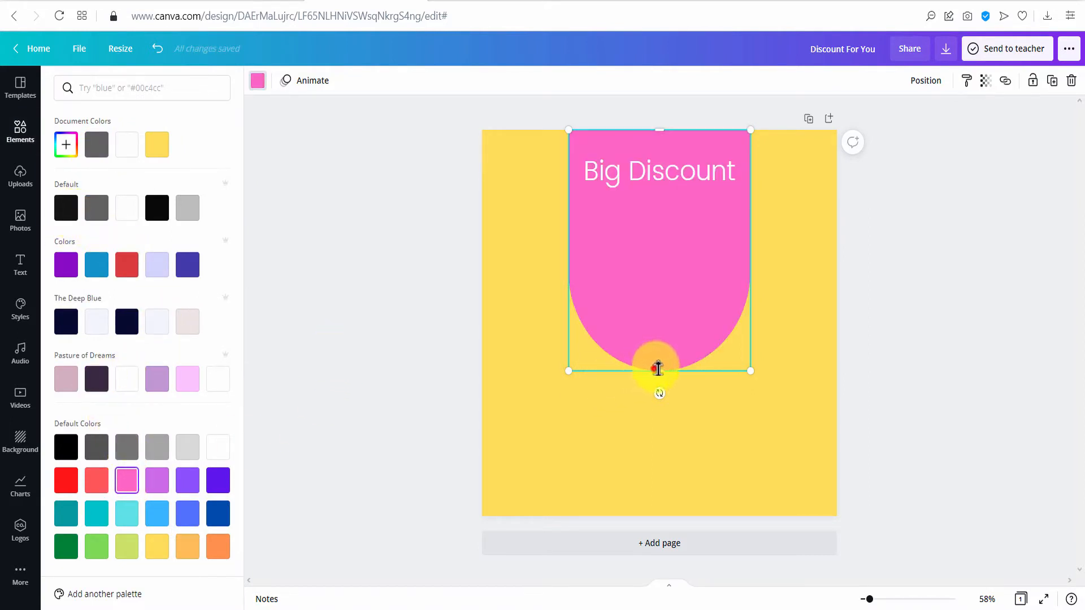
{"action": "left_click_drag", "start_coordinate": [658, 369], "coordinate": [680, 280]}
{"action": "left_click", "coordinate": [944, 278]}
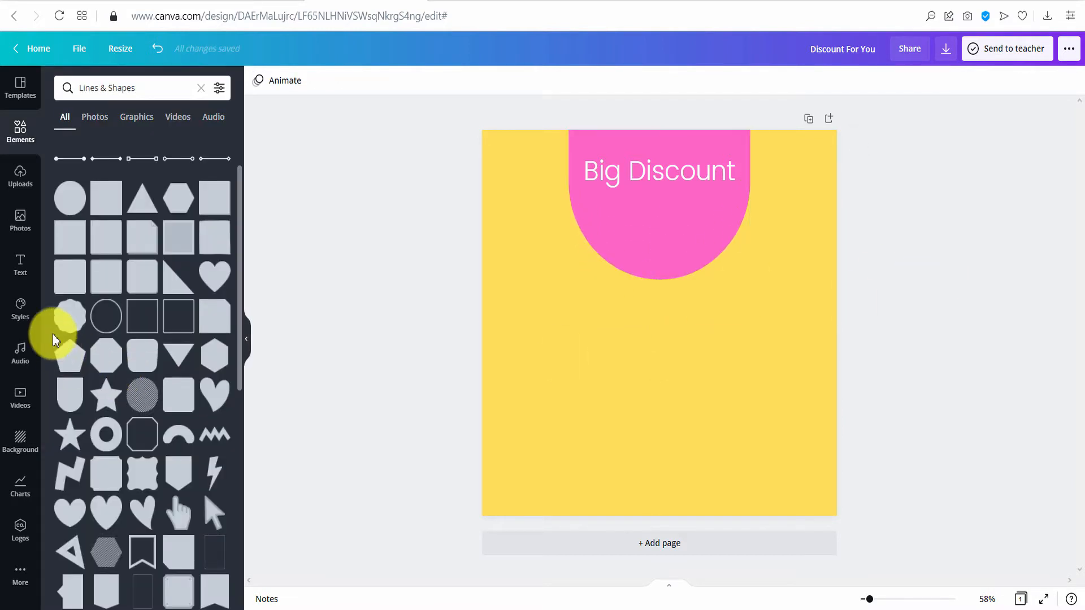
Add a solid arrow line from Lines & Shapes and place it diagonally downwards from below the title.
{"action": "scroll", "coordinate": [108, 350], "scroll_direction": "down", "scroll_amount": 10}
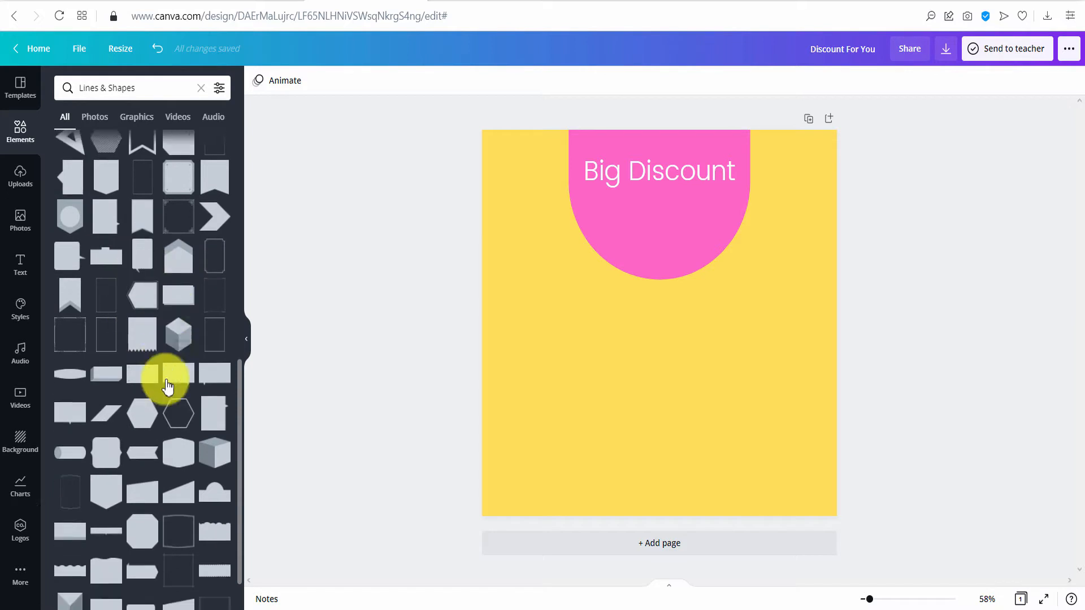
{"action": "scroll", "coordinate": [167, 386], "scroll_direction": "down", "scroll_amount": 4}
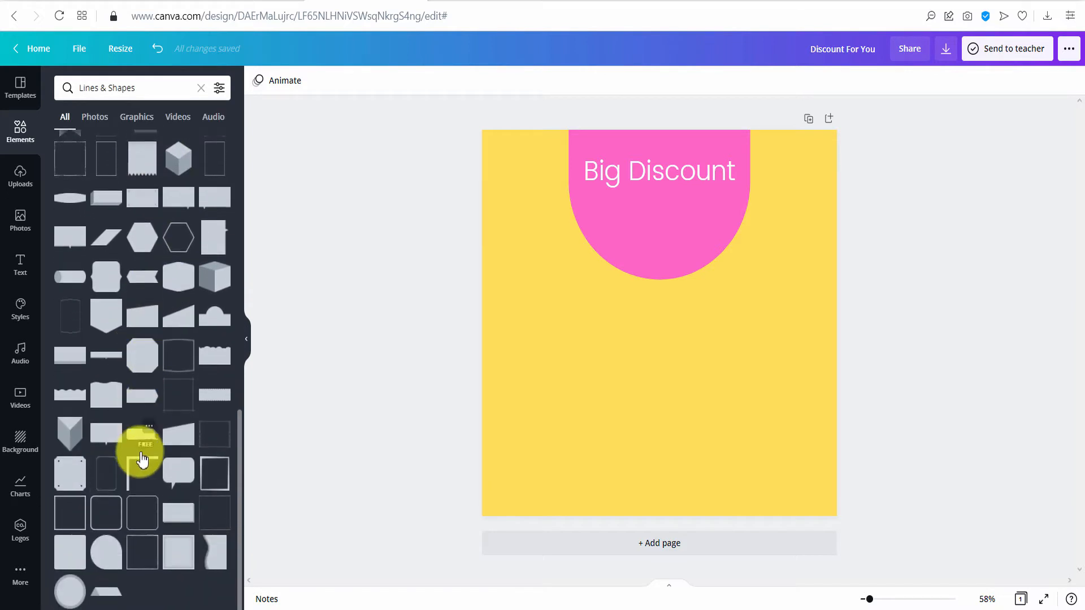
{"action": "scroll", "coordinate": [150, 506], "scroll_direction": "up", "scroll_amount": 14}
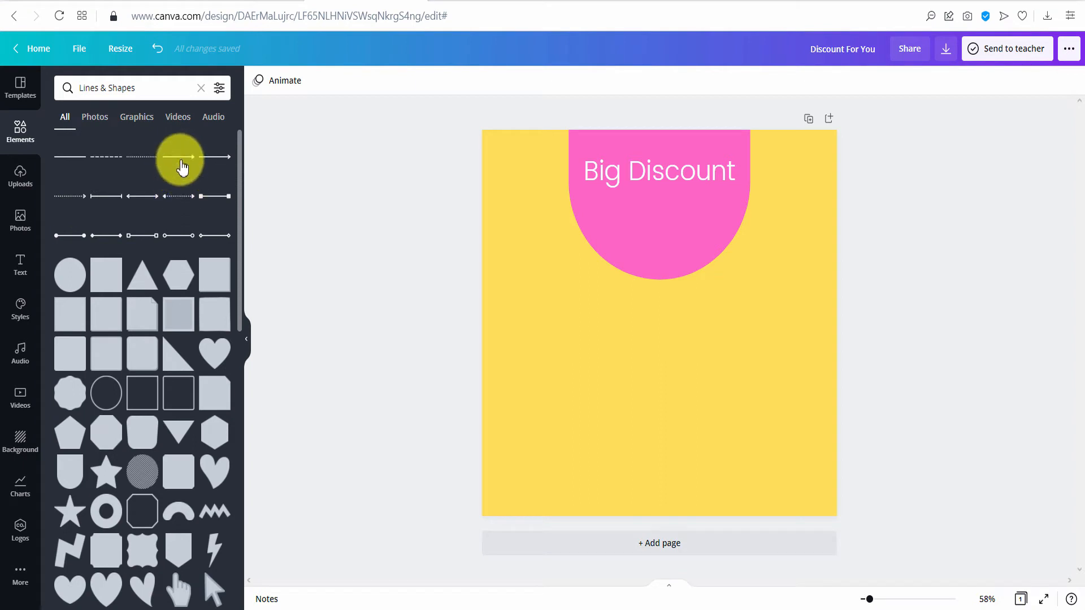
{"action": "left_click", "coordinate": [178, 160]}
{"action": "left_click_drag", "start_coordinate": [800, 320], "coordinate": [638, 327]}
{"action": "left_click_drag", "start_coordinate": [576, 354], "coordinate": [682, 272]}
{"action": "left_click", "coordinate": [906, 339]}
Change the diagonal arrow line's colour to white.
{"action": "left_click", "coordinate": [694, 249]}
{"action": "left_click", "coordinate": [258, 80]}
{"action": "left_click", "coordinate": [126, 208]}
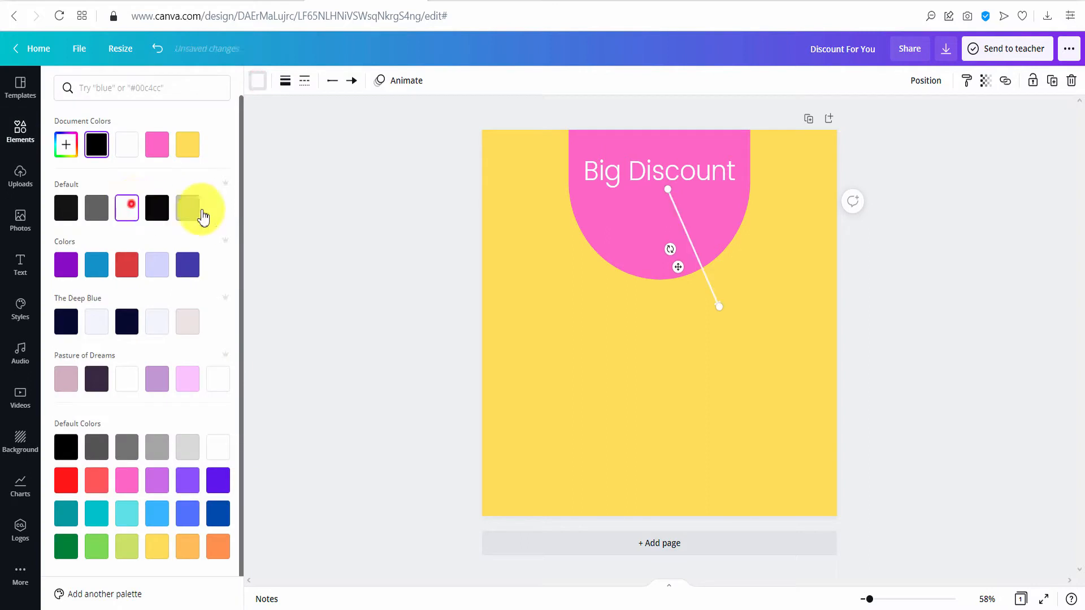
{"action": "left_click", "coordinate": [294, 221]}
{"action": "left_click", "coordinate": [717, 297]}
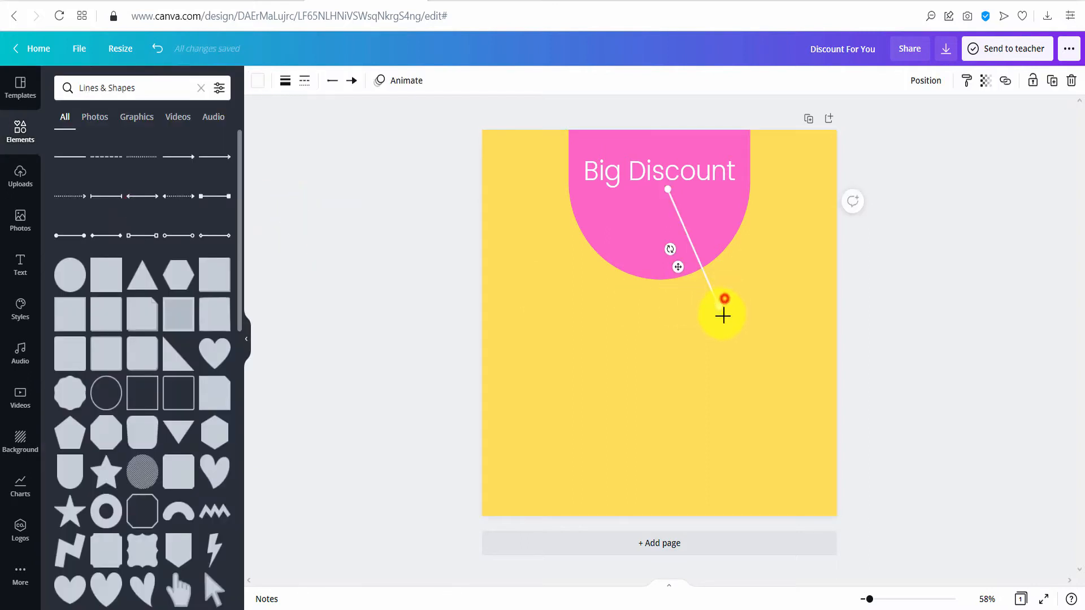
Set the arrow line's weight to 21 and its style to dotted.
{"action": "left_click", "coordinate": [286, 82]}
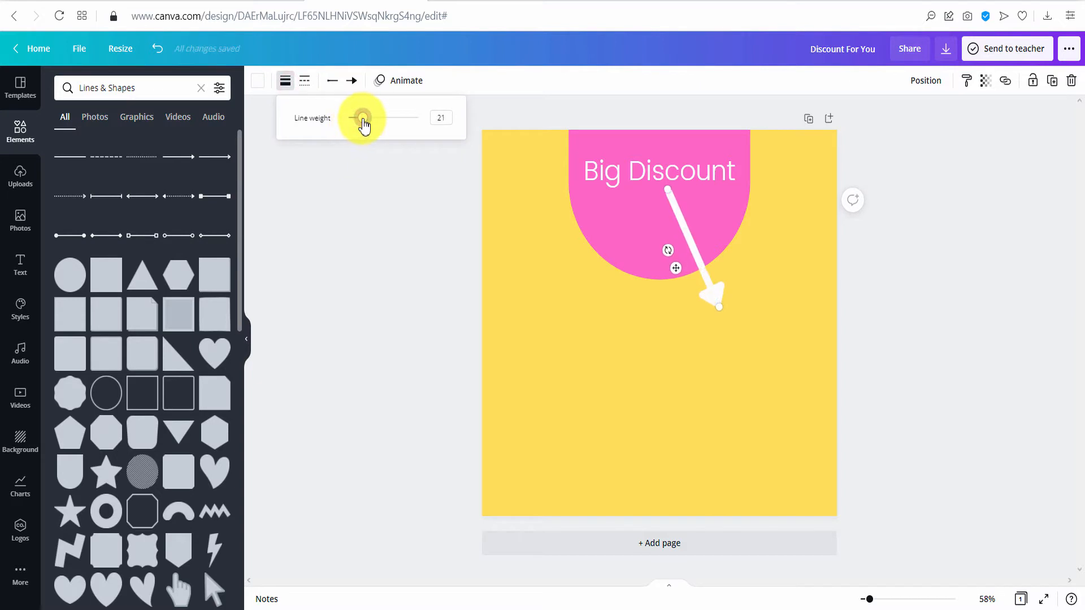
{"action": "left_click", "coordinate": [305, 80]}
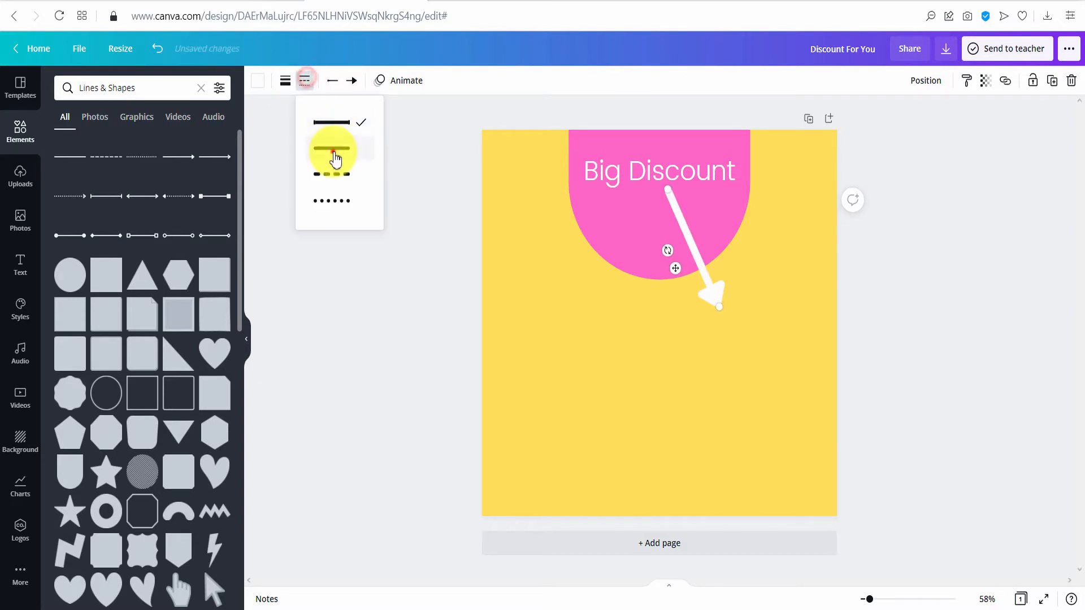
{"action": "left_click", "coordinate": [333, 168]}
{"action": "left_click", "coordinate": [338, 199]}
Try different start markers on the arrow line, including a bar and a hollow square, and finish with a filled one.
{"action": "left_click", "coordinate": [331, 79]}
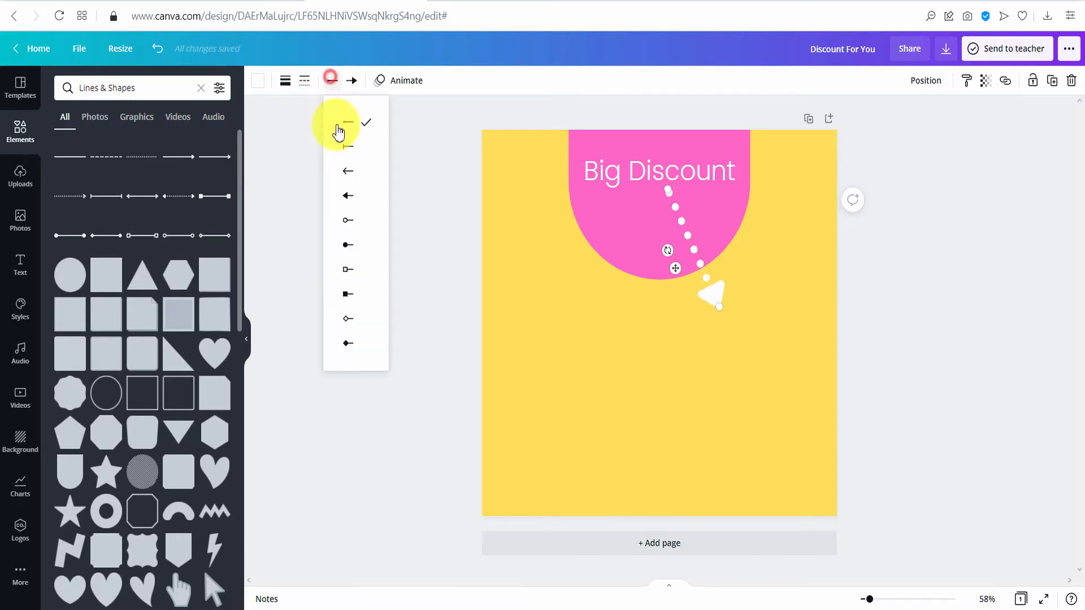
{"action": "left_click", "coordinate": [350, 148]}
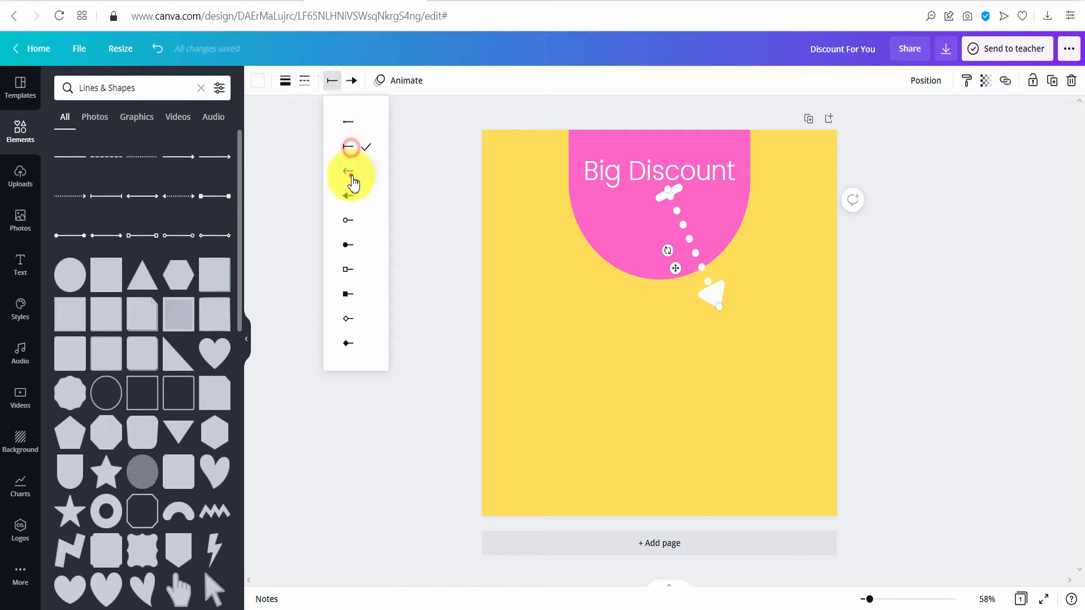
{"action": "left_click", "coordinate": [356, 218]}
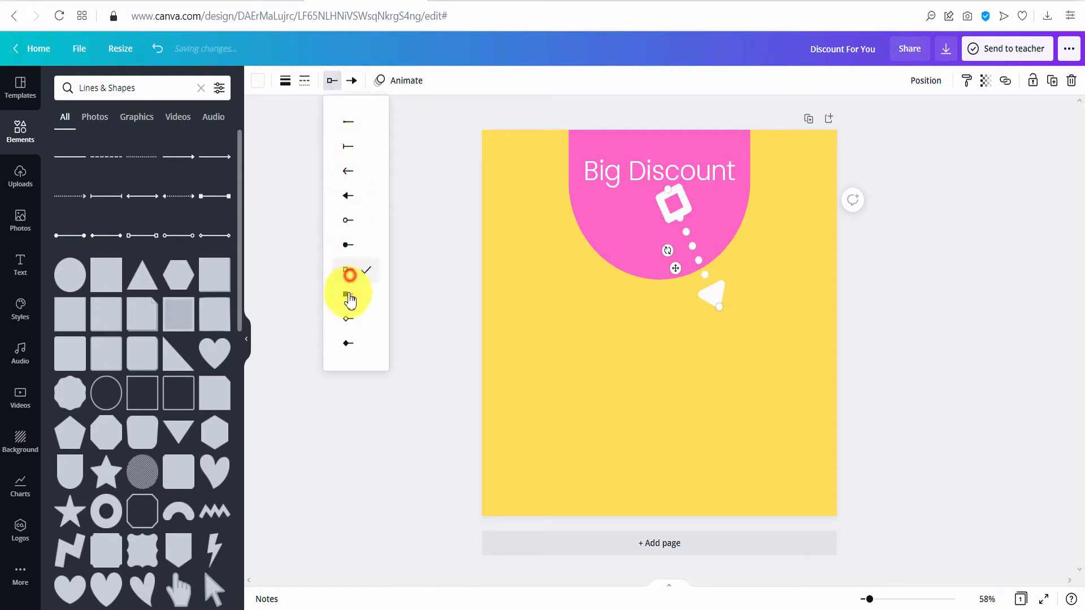
{"action": "left_click", "coordinate": [347, 314]}
{"action": "left_click", "coordinate": [398, 338]}
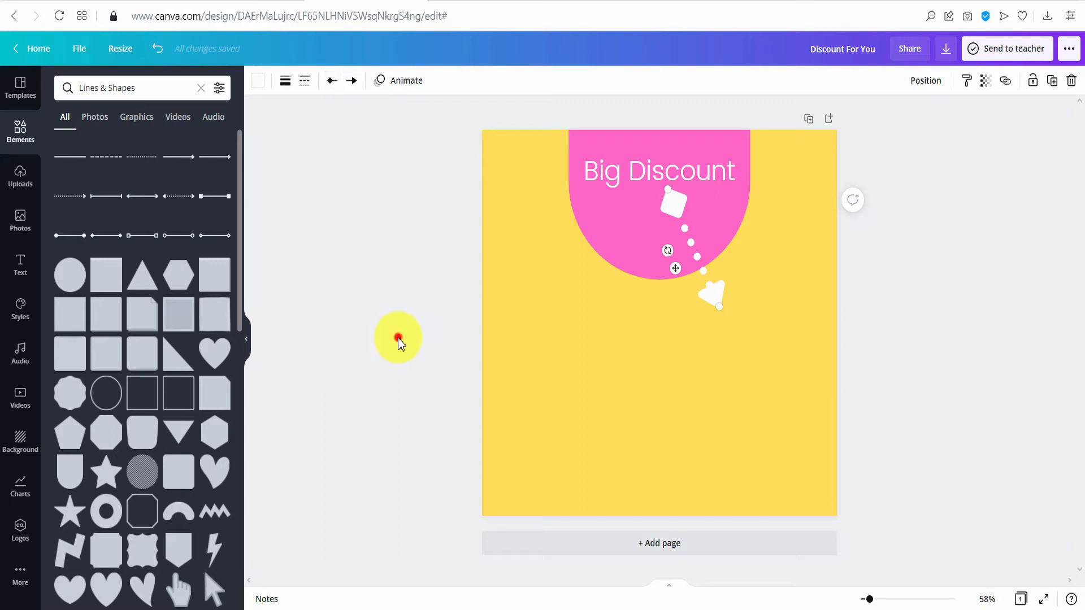
Delete the dotted white arrow line from the page.
{"action": "left_click", "coordinate": [719, 299]}
{"action": "key", "text": "Delete"}
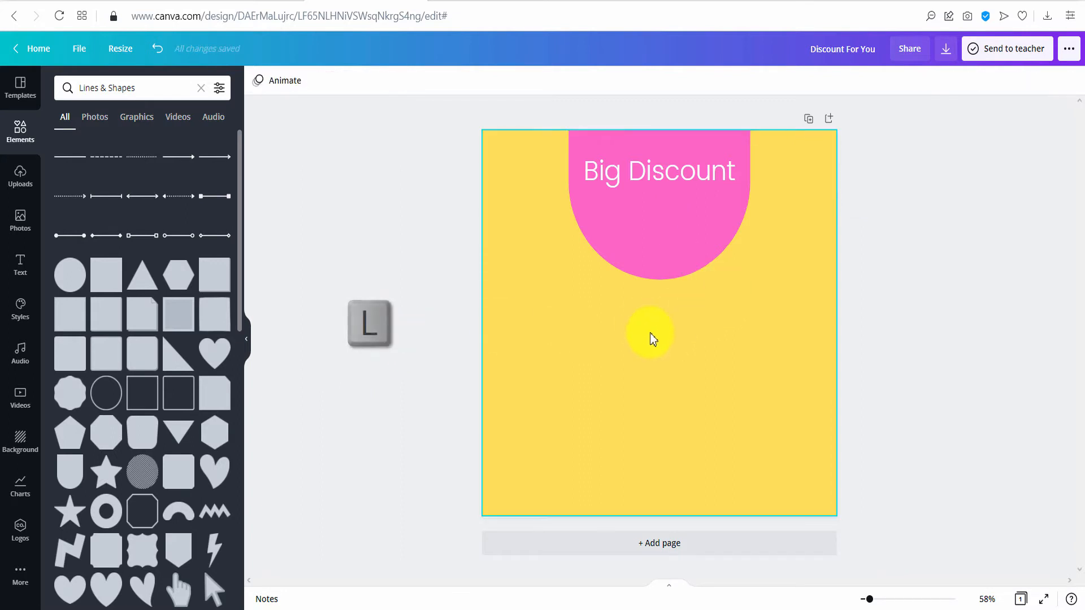
Add a straight black line to the page and move it up directly beneath the Big Discount title.
{"action": "left_click", "coordinate": [565, 322]}
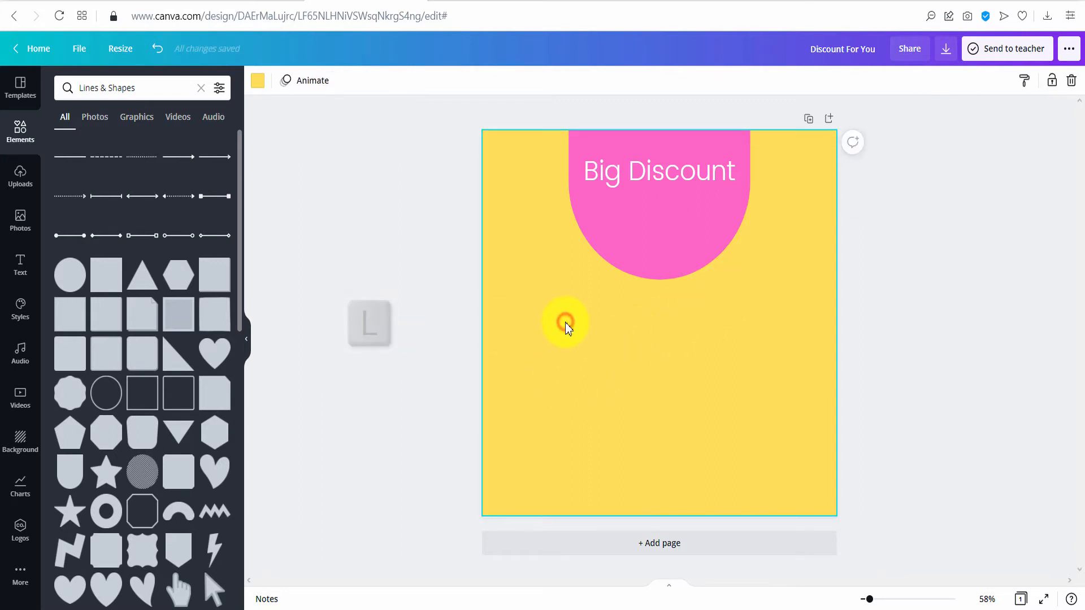
{"action": "key", "text": "l"}
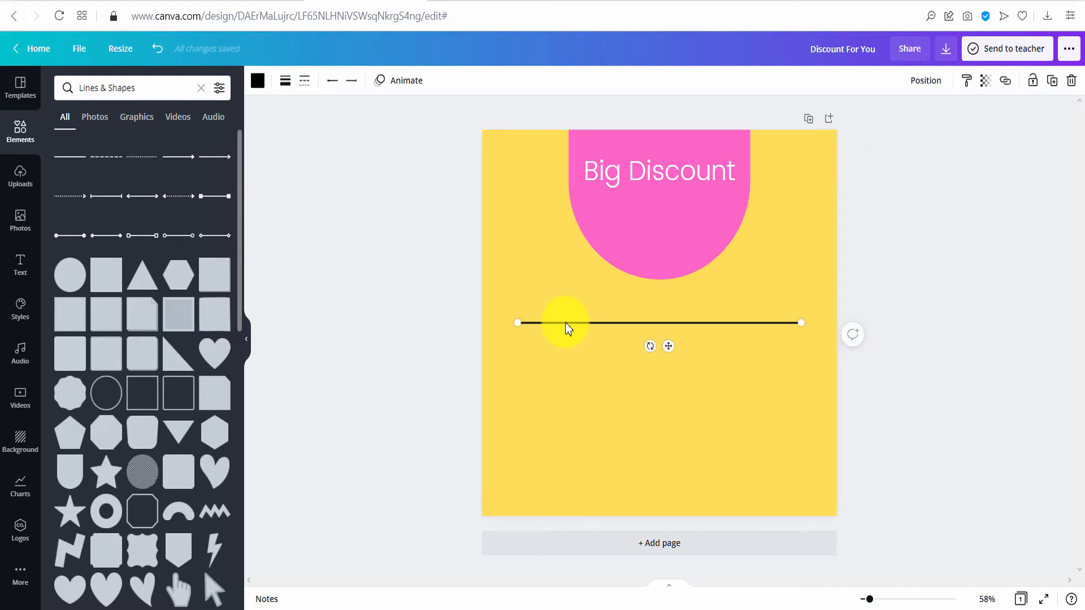
{"action": "left_click", "coordinate": [618, 404]}
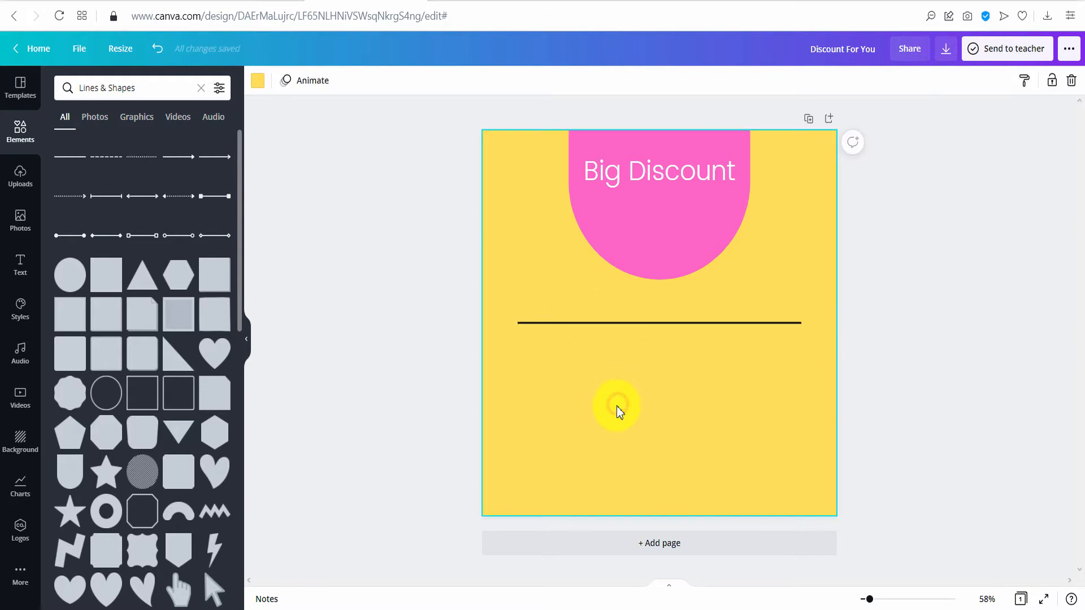
{"action": "left_click", "coordinate": [657, 323]}
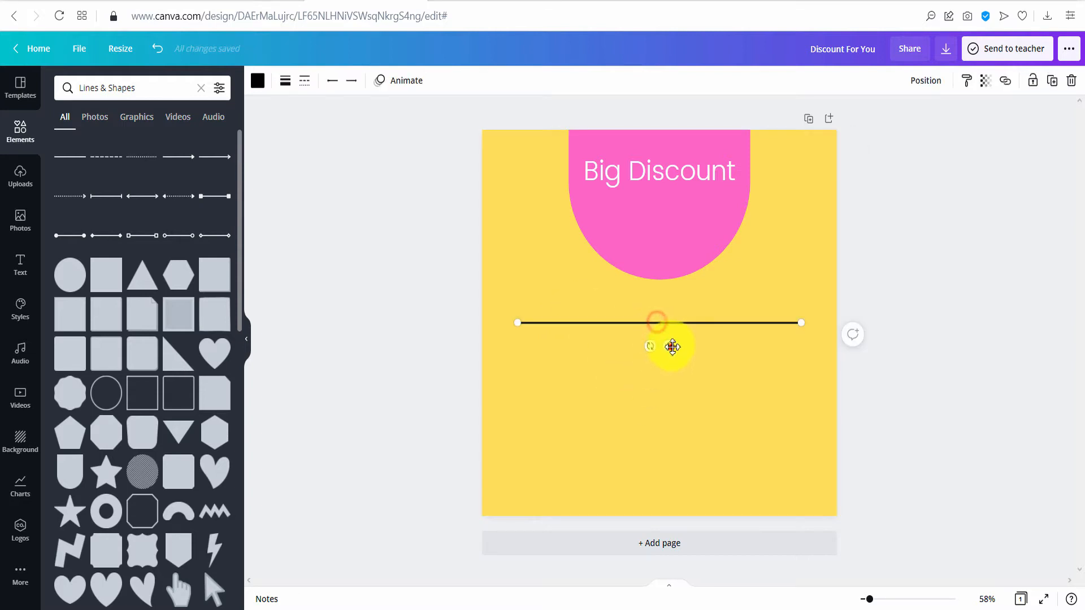
{"action": "left_click_drag", "start_coordinate": [672, 347], "coordinate": [683, 219]}
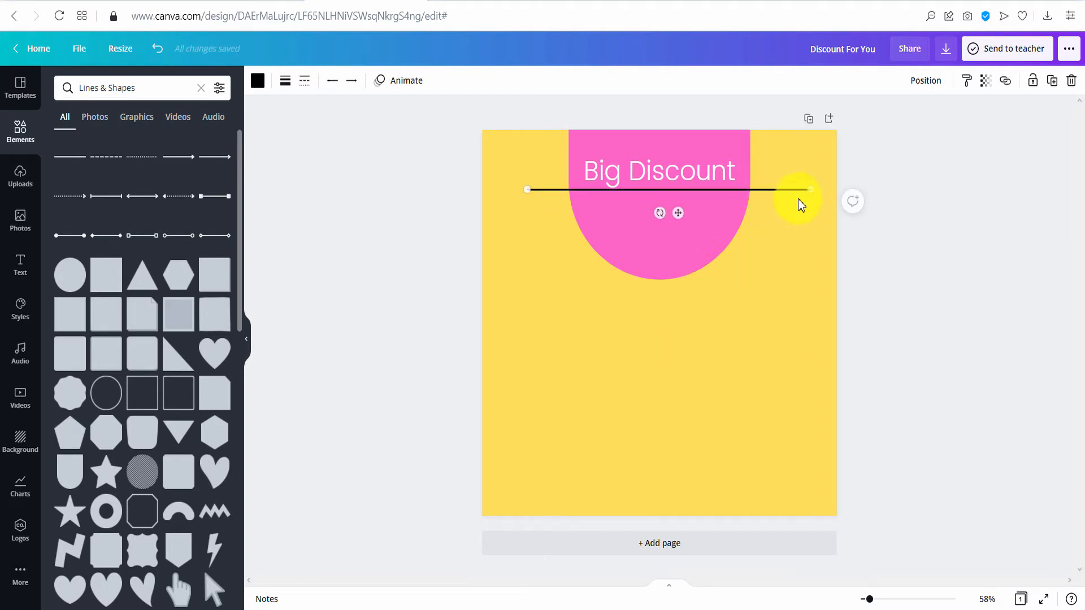
Shorten the black line at both ends to match the width of the Big Discount title.
{"action": "left_click_drag", "start_coordinate": [806, 191], "coordinate": [739, 189]}
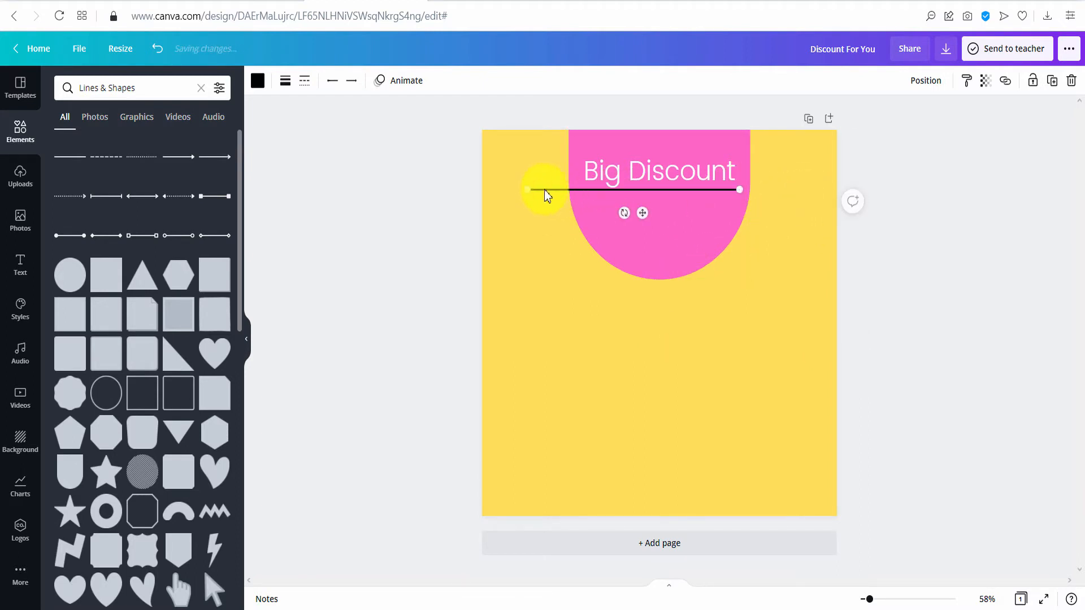
{"action": "left_click_drag", "start_coordinate": [528, 188], "coordinate": [583, 189]}
{"action": "left_click", "coordinate": [822, 262]}
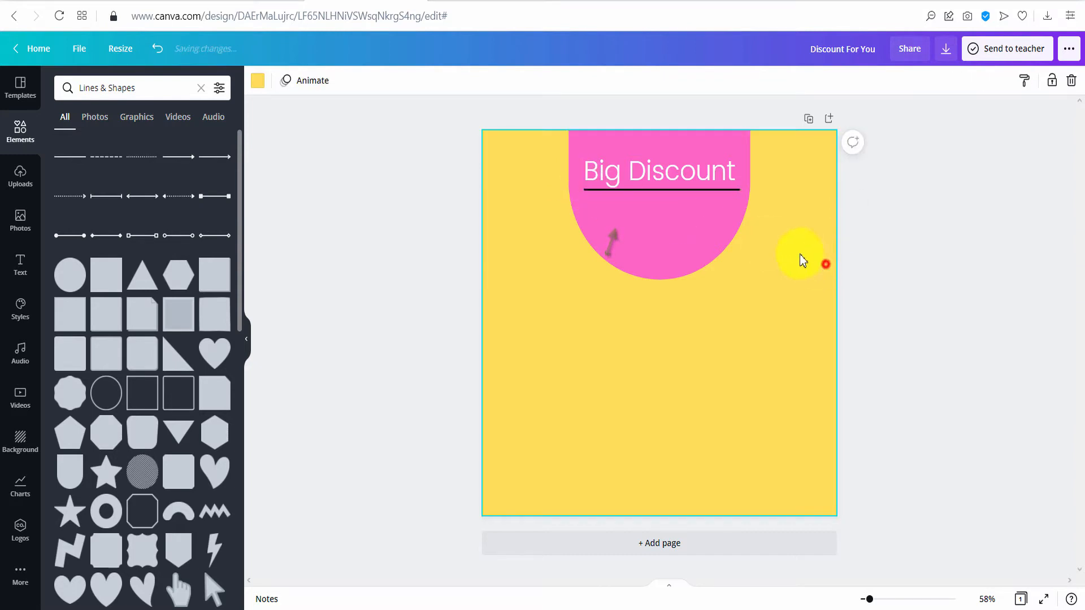
Recolour the line under the title white and give its start a solid arrowhead.
{"action": "left_click", "coordinate": [719, 192]}
{"action": "left_click", "coordinate": [258, 85]}
{"action": "left_click", "coordinate": [142, 204]}
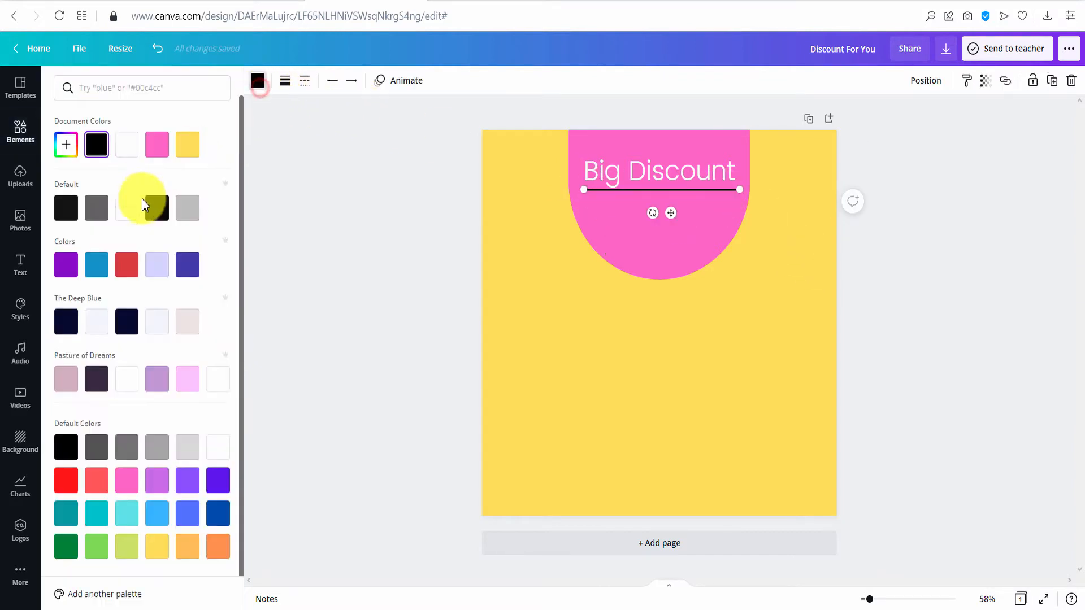
{"action": "left_click", "coordinate": [337, 84]}
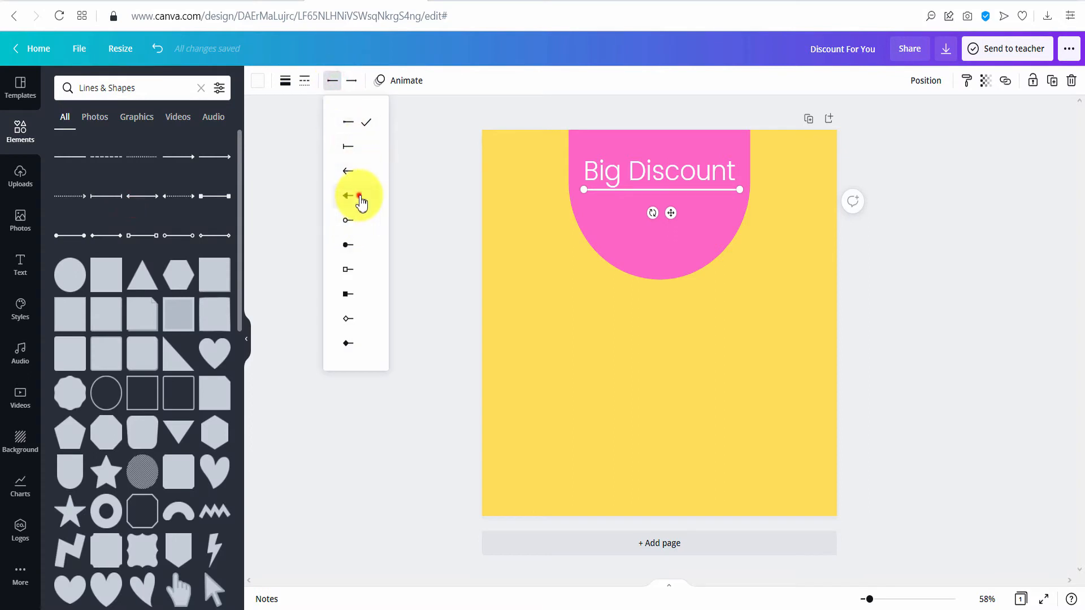
{"action": "left_click", "coordinate": [458, 287]}
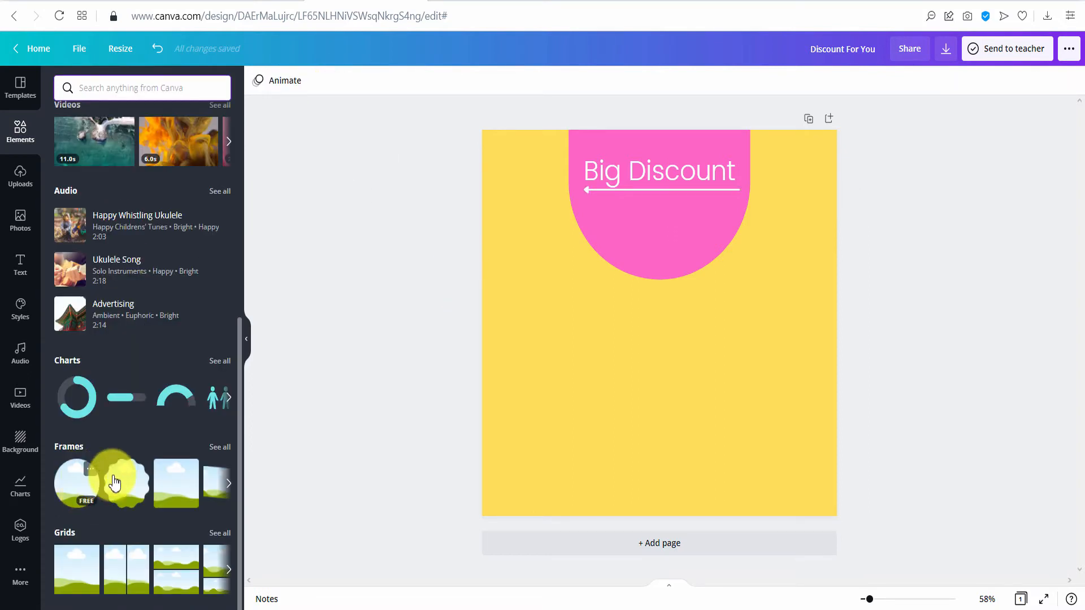
Add a circular frame to the page, shrink it and place it on the left below the pink shape.
{"action": "left_click", "coordinate": [220, 448]}
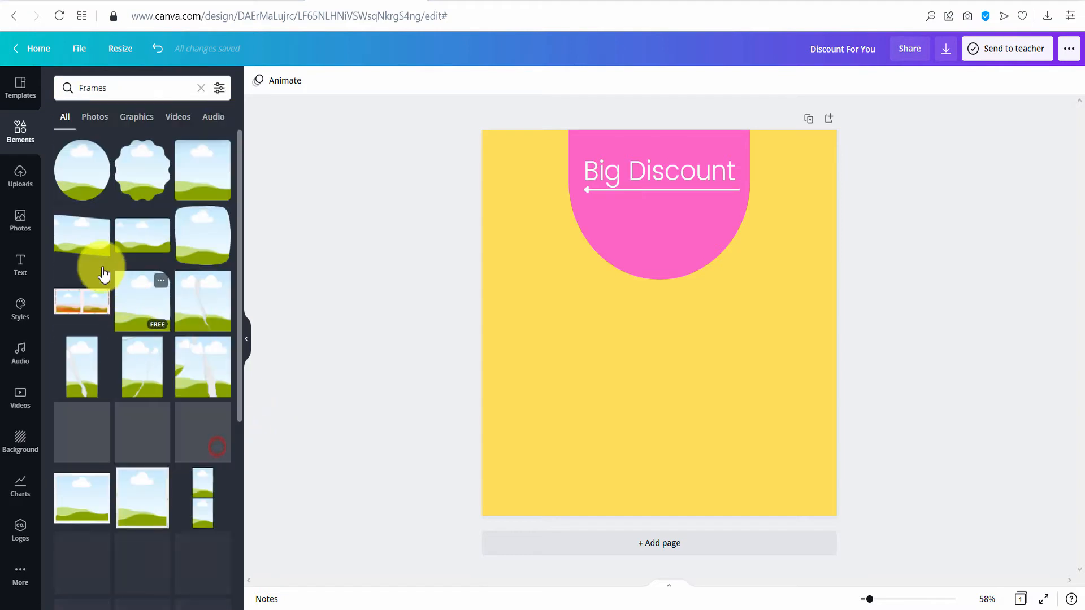
{"action": "left_click", "coordinate": [76, 169]}
{"action": "left_click_drag", "start_coordinate": [764, 434], "coordinate": [704, 365]}
{"action": "left_click_drag", "start_coordinate": [631, 317], "coordinate": [587, 375]}
{"action": "left_click_drag", "start_coordinate": [621, 419], "coordinate": [610, 404]}
{"action": "left_click_drag", "start_coordinate": [565, 355], "coordinate": [558, 364]}
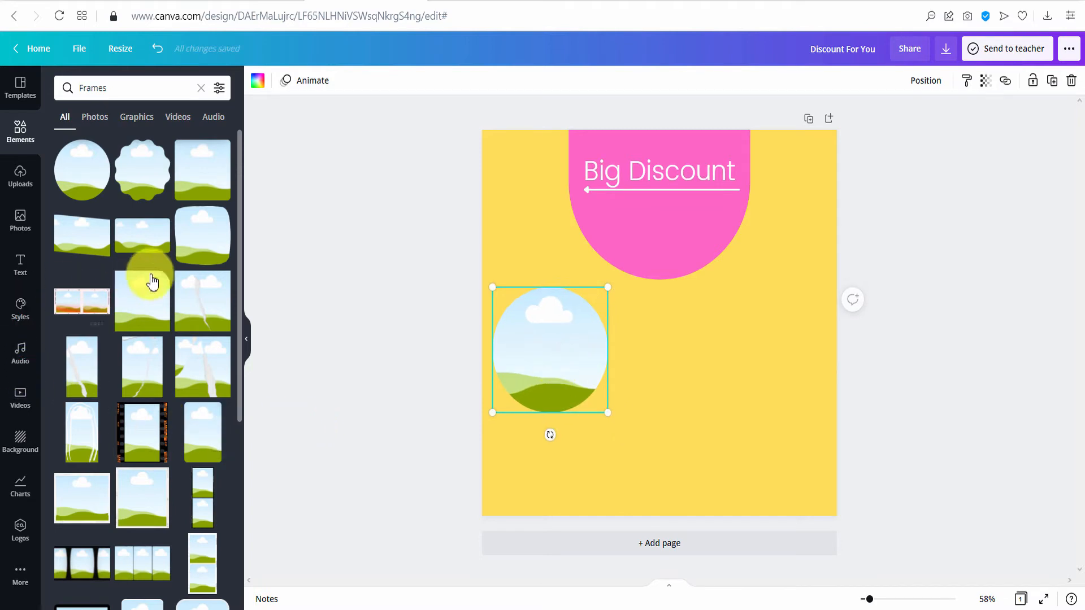
Add the photo of the woman with confetti on a pink background and drop it into the circular frame.
{"action": "left_click", "coordinate": [20, 220]}
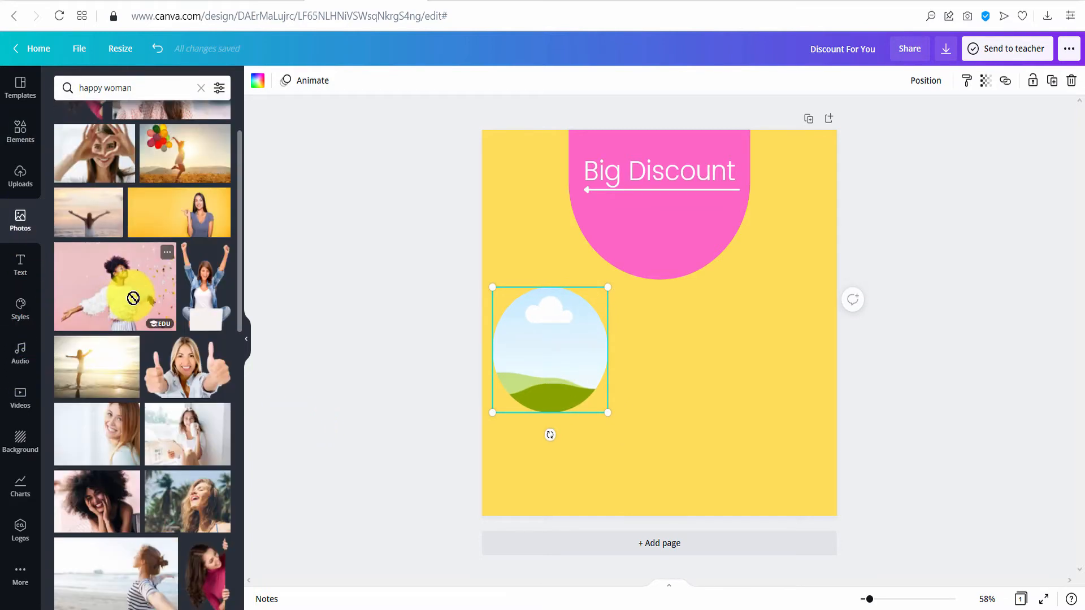
{"action": "left_click", "coordinate": [130, 304]}
{"action": "left_click_drag", "start_coordinate": [802, 425], "coordinate": [668, 327]}
{"action": "left_click_drag", "start_coordinate": [759, 386], "coordinate": [562, 364]}
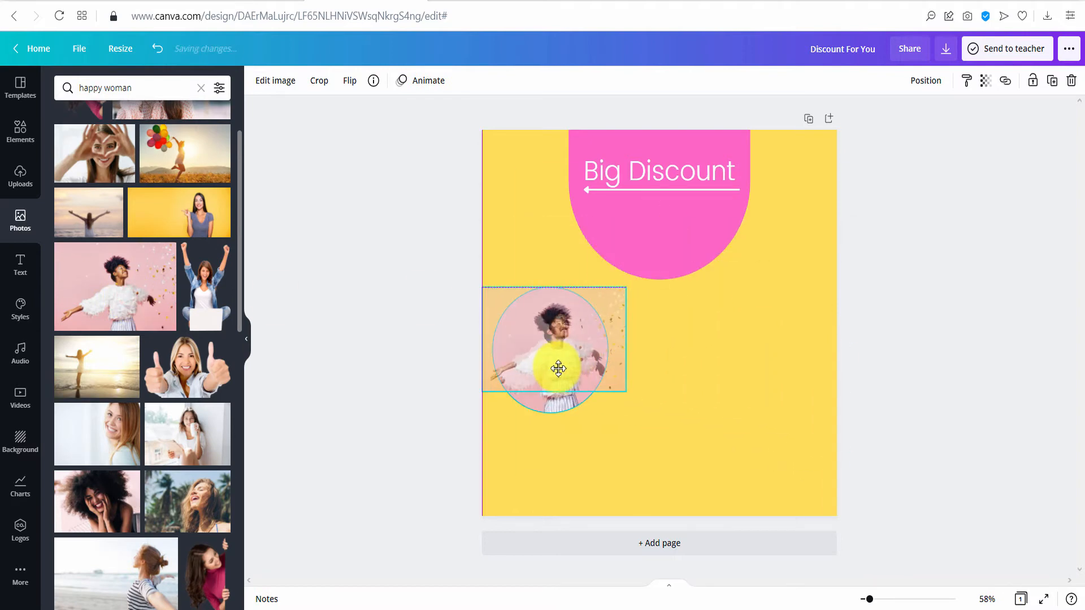
{"action": "left_click", "coordinate": [935, 408]}
Adjust the photo's crop inside the circular frame, and enlarge the frame slightly while keeping it near the page's left edge.
{"action": "left_click", "coordinate": [557, 356]}
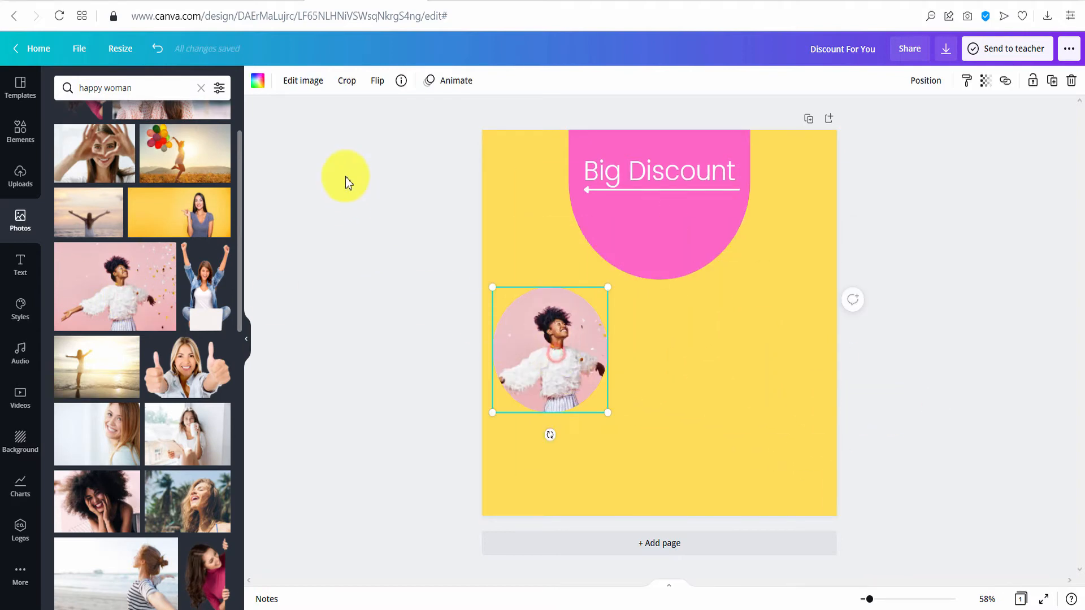
{"action": "left_click", "coordinate": [349, 81]}
{"action": "left_click_drag", "start_coordinate": [576, 380], "coordinate": [582, 324]}
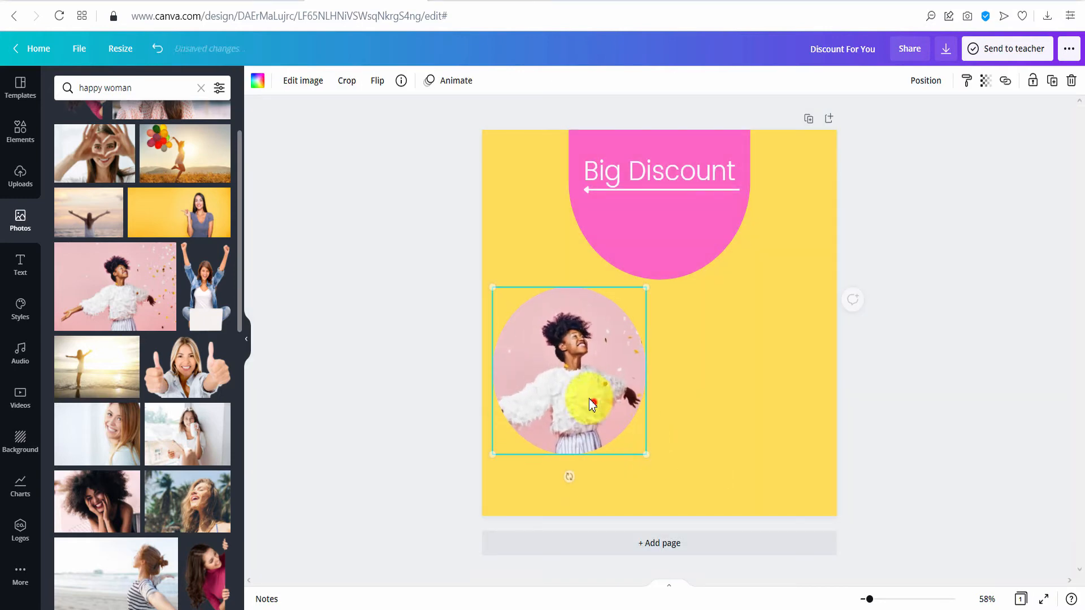
{"action": "left_click_drag", "start_coordinate": [593, 404], "coordinate": [581, 391]}
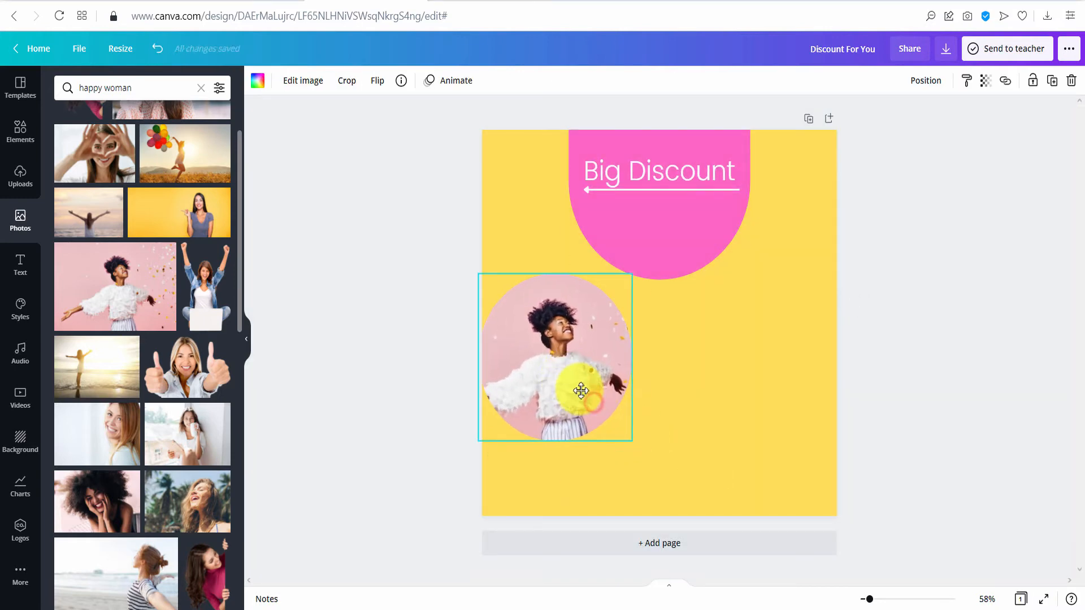
{"action": "left_click_drag", "start_coordinate": [634, 436], "coordinate": [622, 425]}
{"action": "left_click_drag", "start_coordinate": [588, 373], "coordinate": [594, 386]}
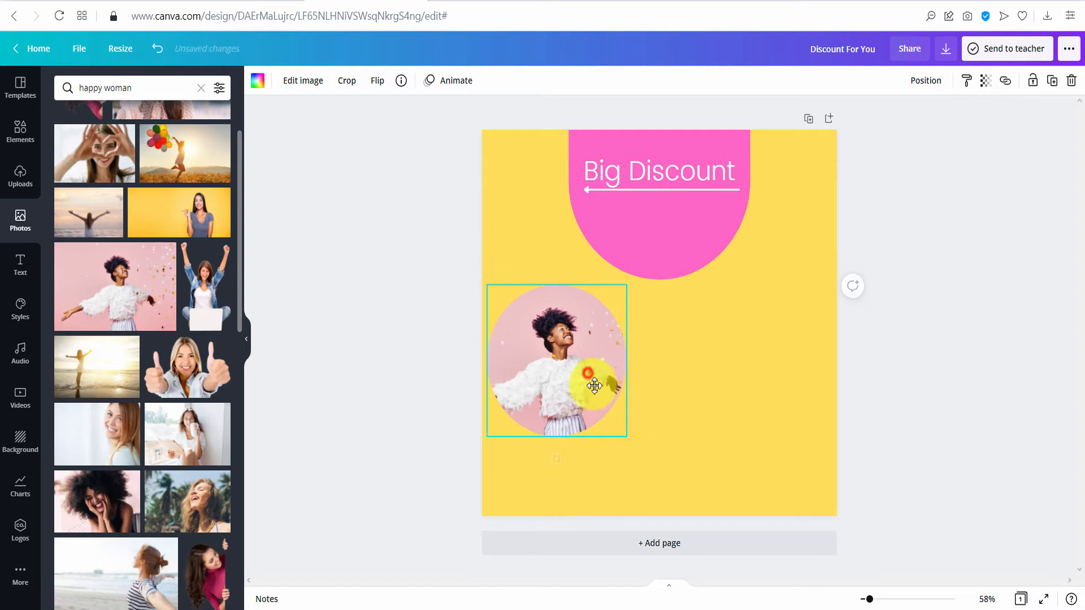
{"action": "left_click_drag", "start_coordinate": [629, 436], "coordinate": [615, 423]}
Add the desktop monitor frame, resize it and place it to the right of the circular photo.
{"action": "left_click", "coordinate": [12, 133]}
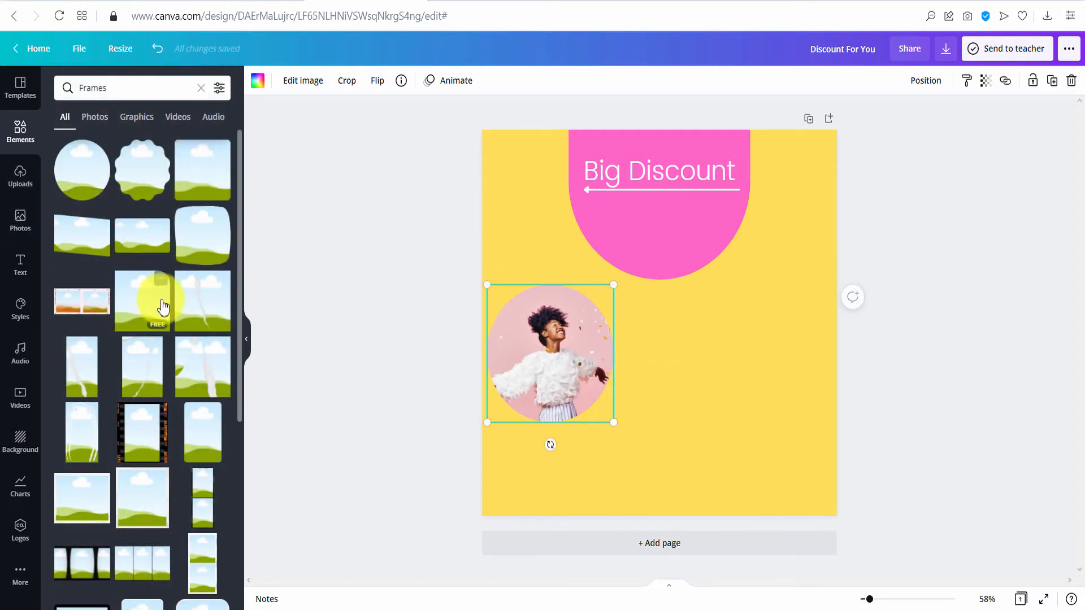
{"action": "scroll", "coordinate": [191, 269], "scroll_direction": "down", "scroll_amount": 3}
{"action": "scroll", "coordinate": [191, 269], "scroll_direction": "down", "scroll_amount": 5}
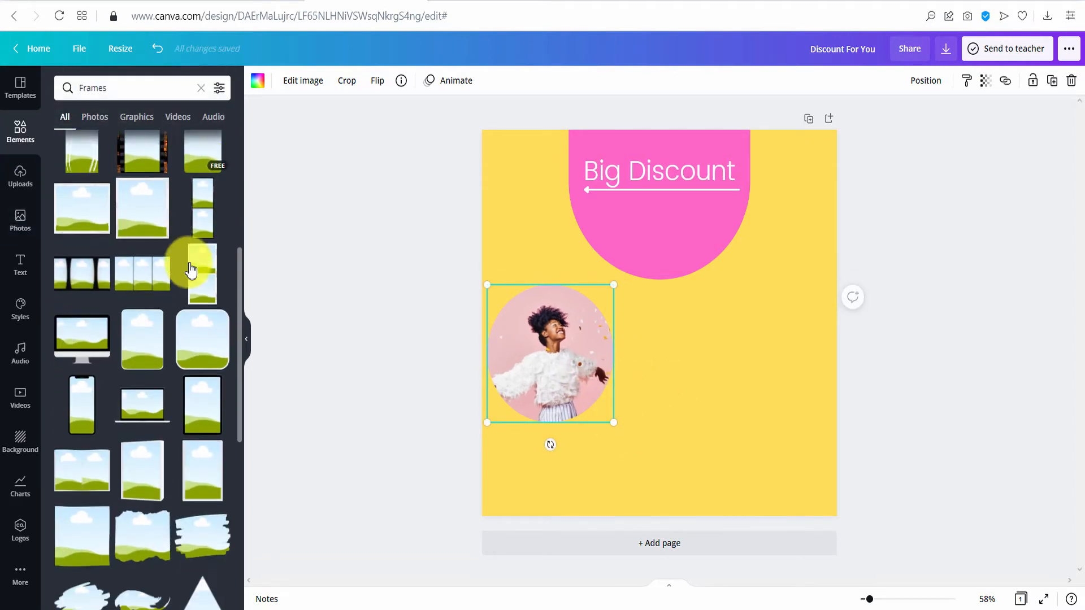
{"action": "left_click", "coordinate": [91, 316]}
{"action": "left_click_drag", "start_coordinate": [675, 333], "coordinate": [733, 348]}
{"action": "left_click_drag", "start_coordinate": [815, 423], "coordinate": [774, 387]}
{"action": "left_click_drag", "start_coordinate": [729, 345], "coordinate": [762, 380]}
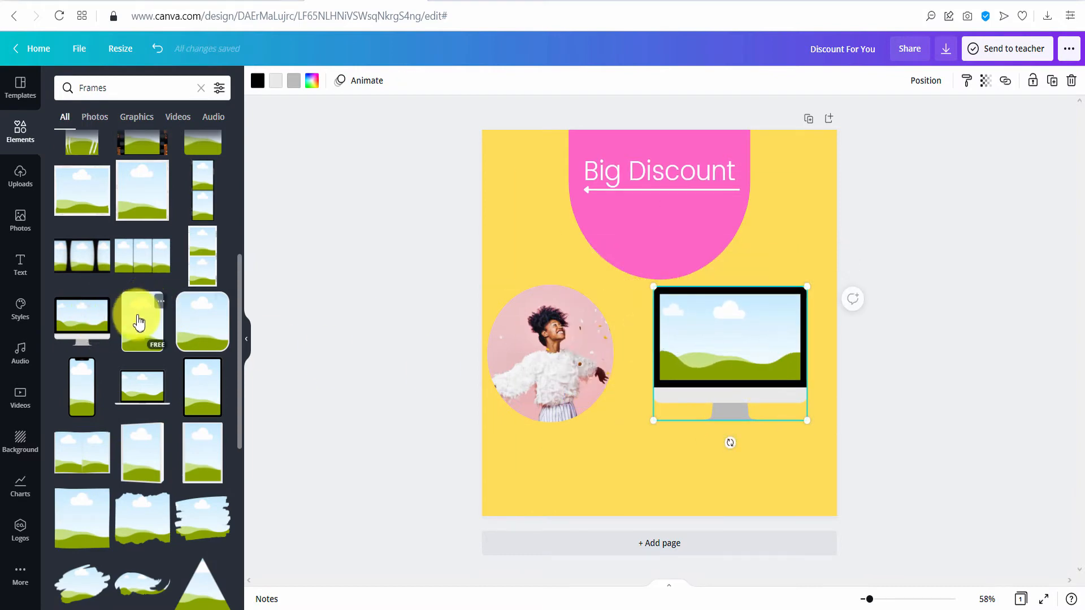
Detach the woman's photo from the circular frame and place it inside the monitor frame.
{"action": "scroll", "coordinate": [169, 291], "scroll_direction": "down", "scroll_amount": 8}
{"action": "left_click", "coordinate": [537, 343]}
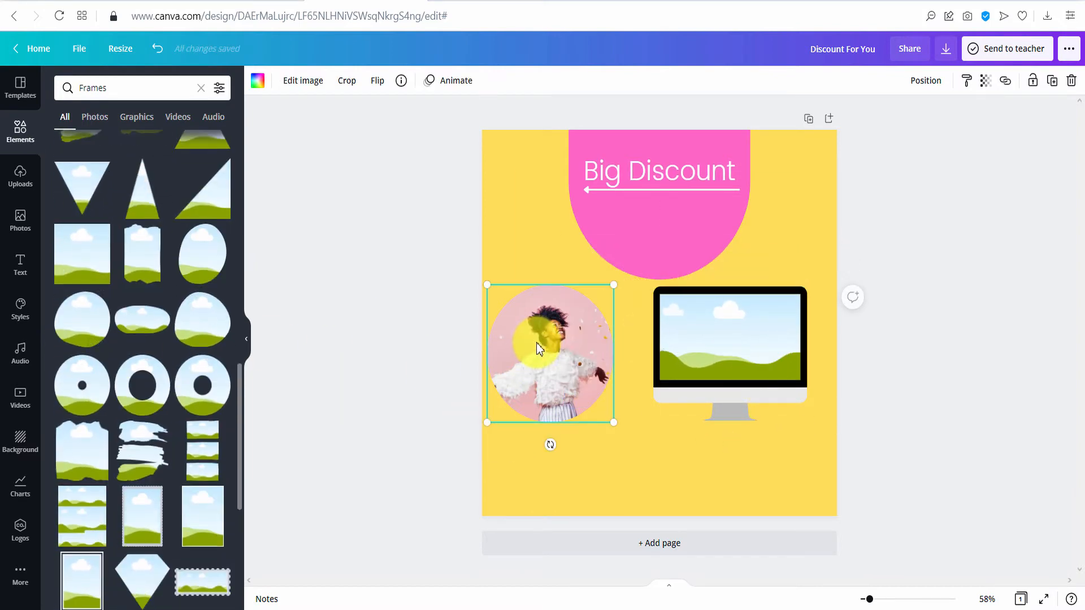
{"action": "right_click", "coordinate": [536, 342]}
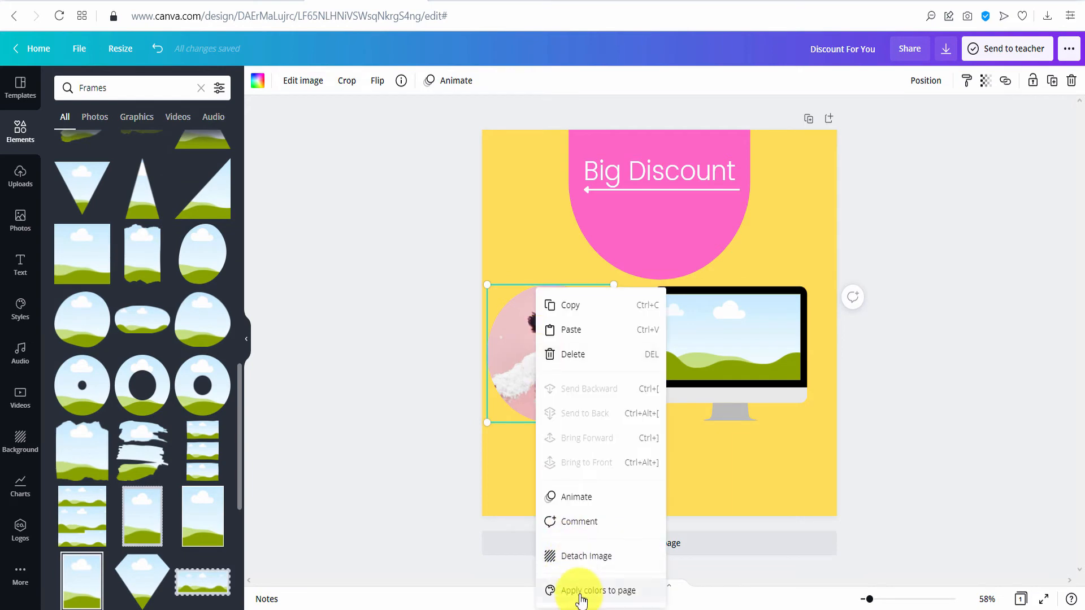
{"action": "left_click", "coordinate": [581, 560]}
{"action": "left_click_drag", "start_coordinate": [804, 429], "coordinate": [729, 346]}
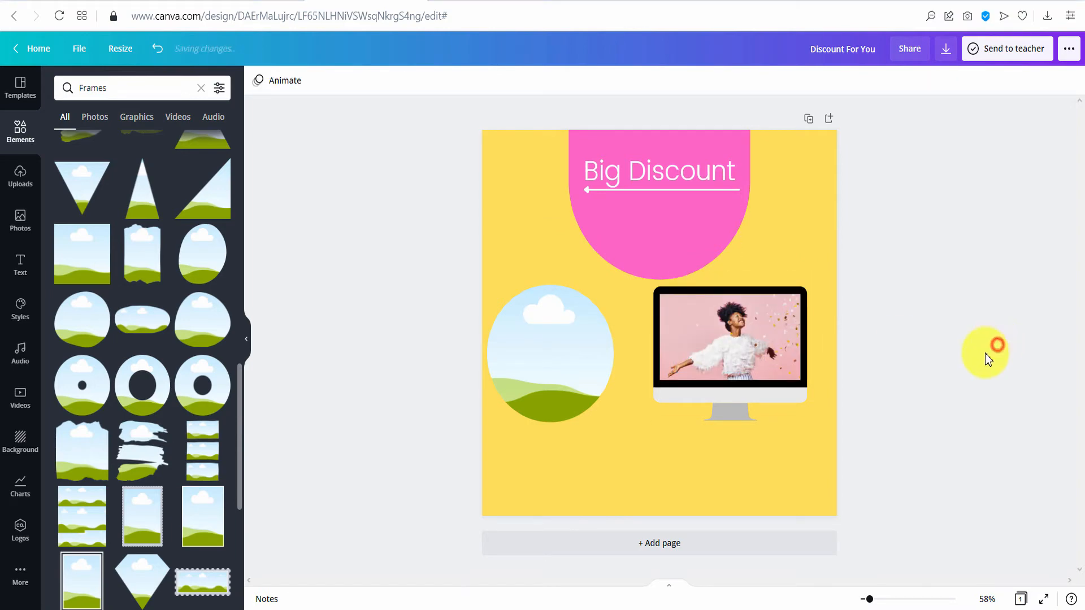
Search the elements for "gradient" and limit the results to graphics.
{"action": "left_click", "coordinate": [113, 88]}
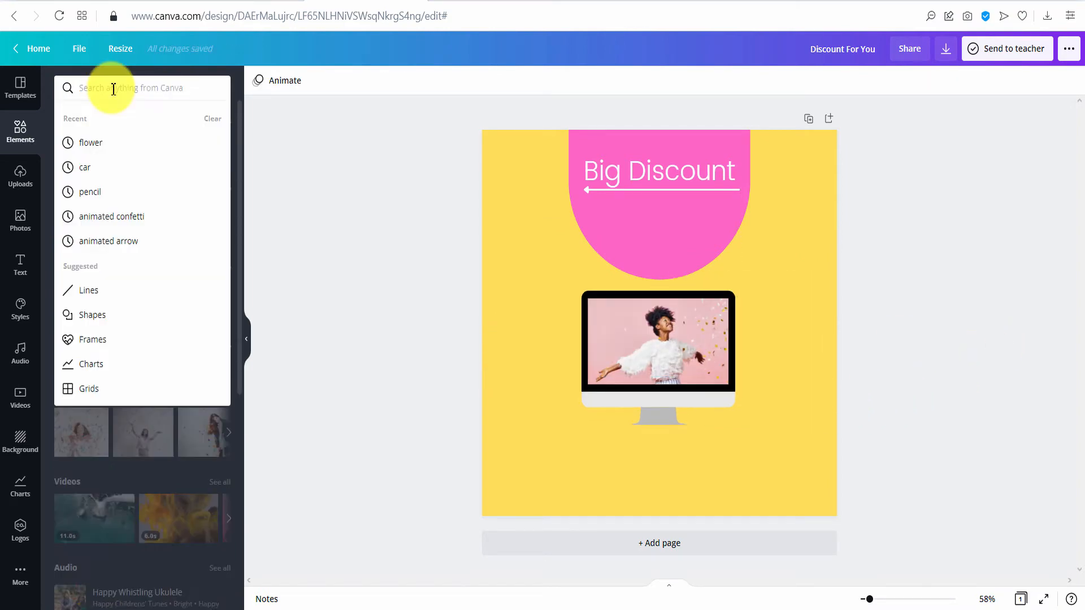
{"action": "type", "text": "gra"}
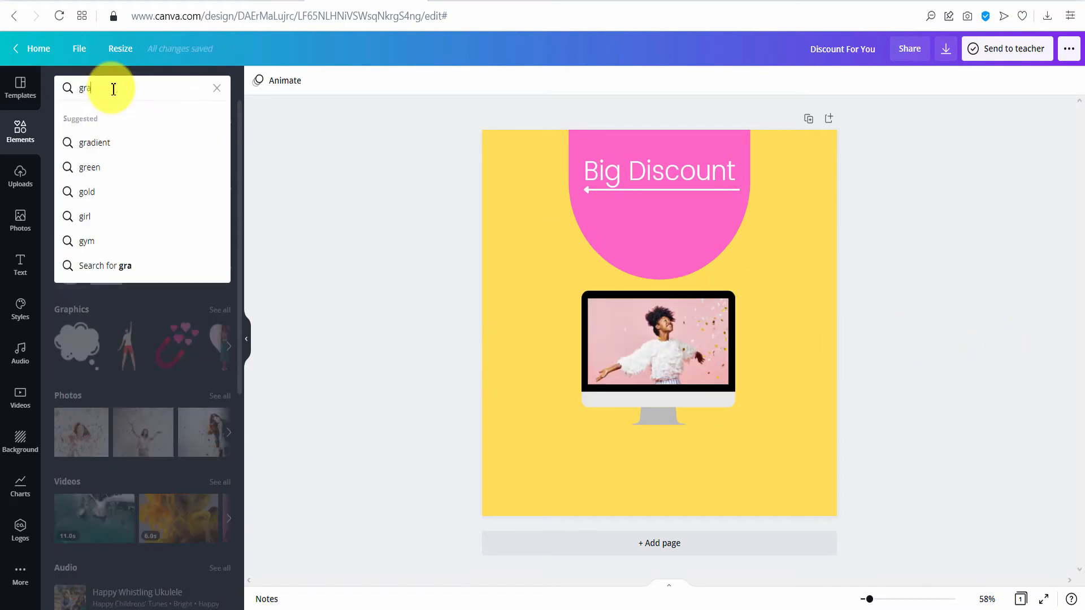
{"action": "type", "text": "dient"}
{"action": "key", "text": "Return"}
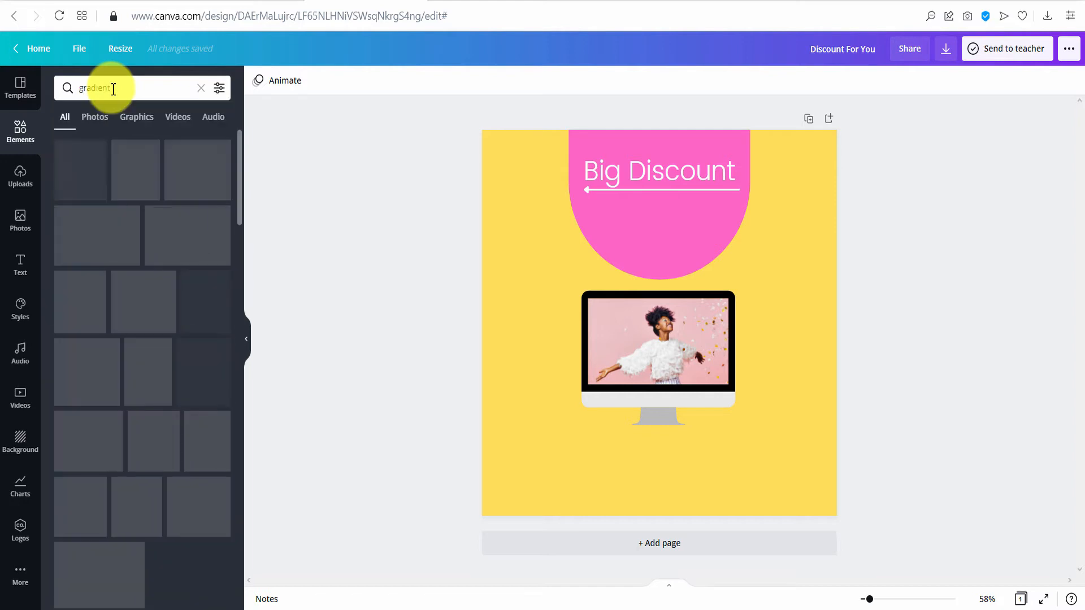
{"action": "scroll", "coordinate": [163, 309], "scroll_direction": "down", "scroll_amount": 4}
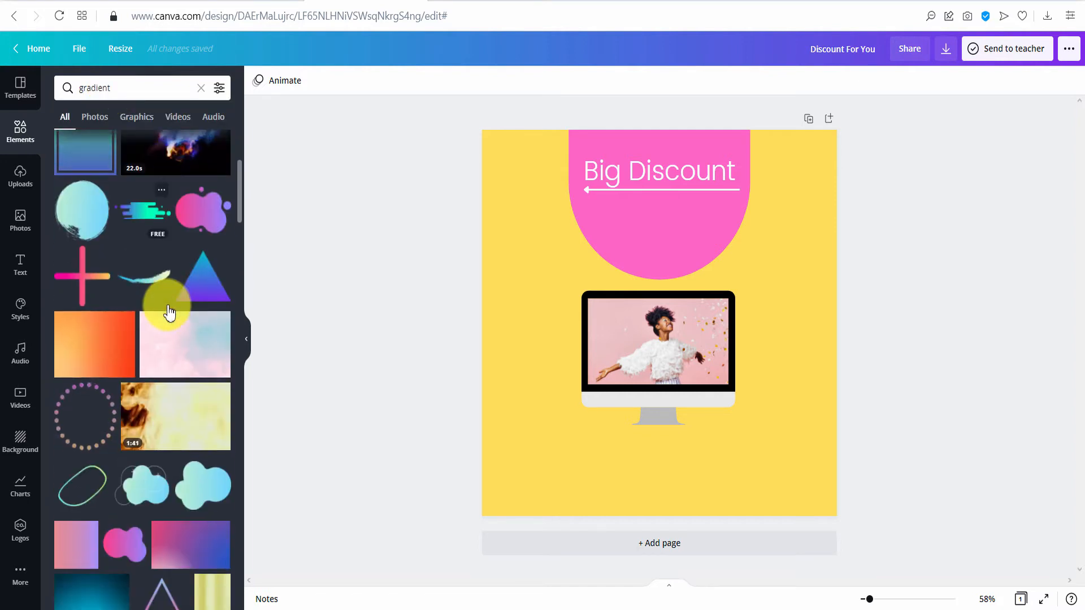
{"action": "scroll", "coordinate": [162, 310], "scroll_direction": "up", "scroll_amount": 4}
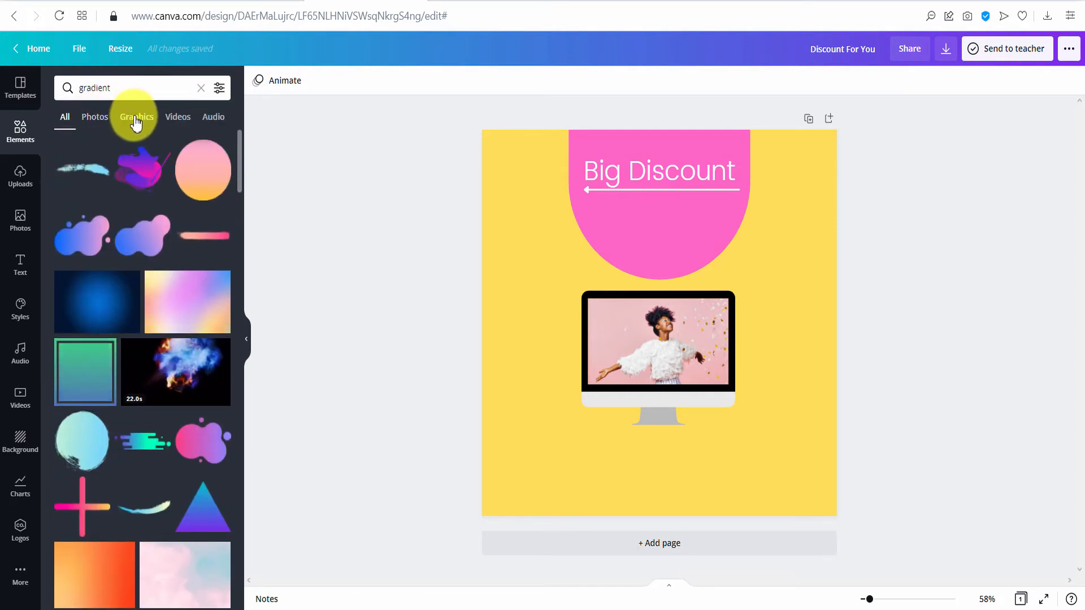
{"action": "left_click", "coordinate": [141, 125]}
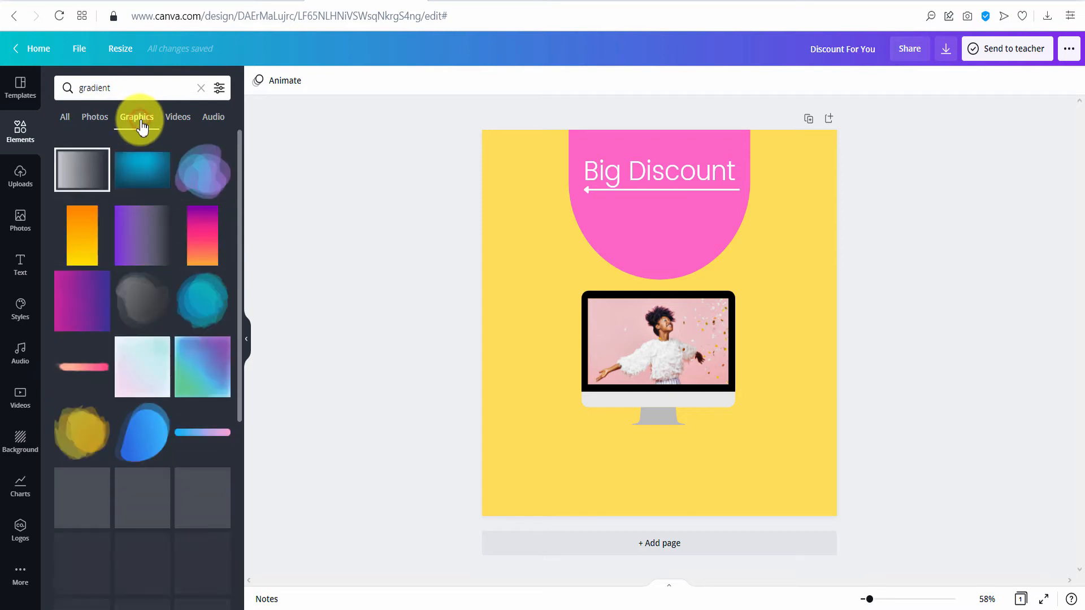
Add the peach-to-pink brush stroke, widen it across the Big Discount title and send it behind the text.
{"action": "scroll", "coordinate": [116, 286], "scroll_direction": "down", "scroll_amount": 4}
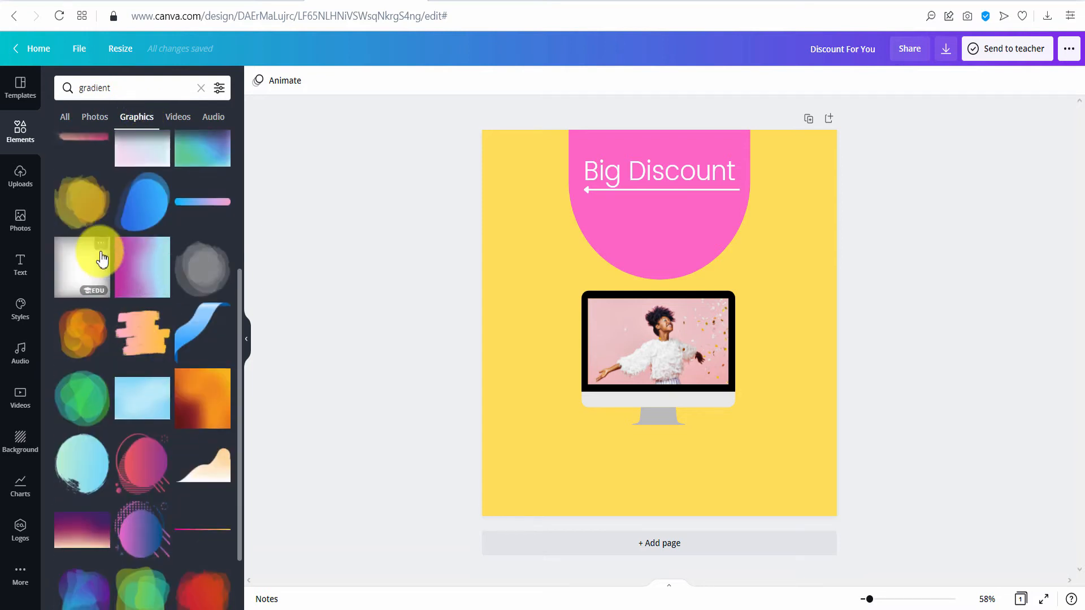
{"action": "scroll", "coordinate": [102, 259], "scroll_direction": "up", "scroll_amount": 3}
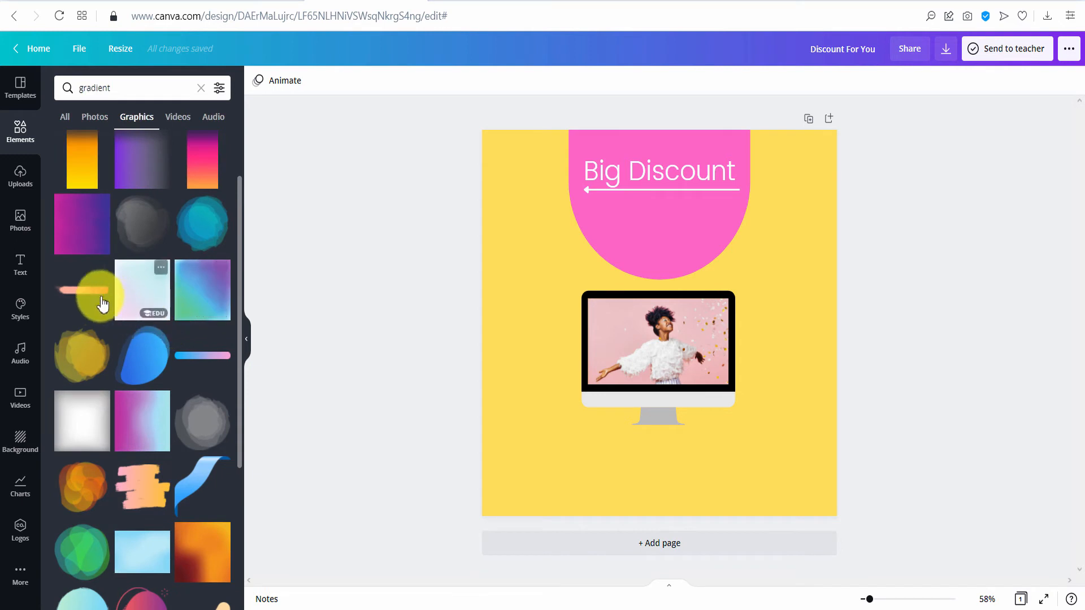
{"action": "left_click", "coordinate": [96, 299]}
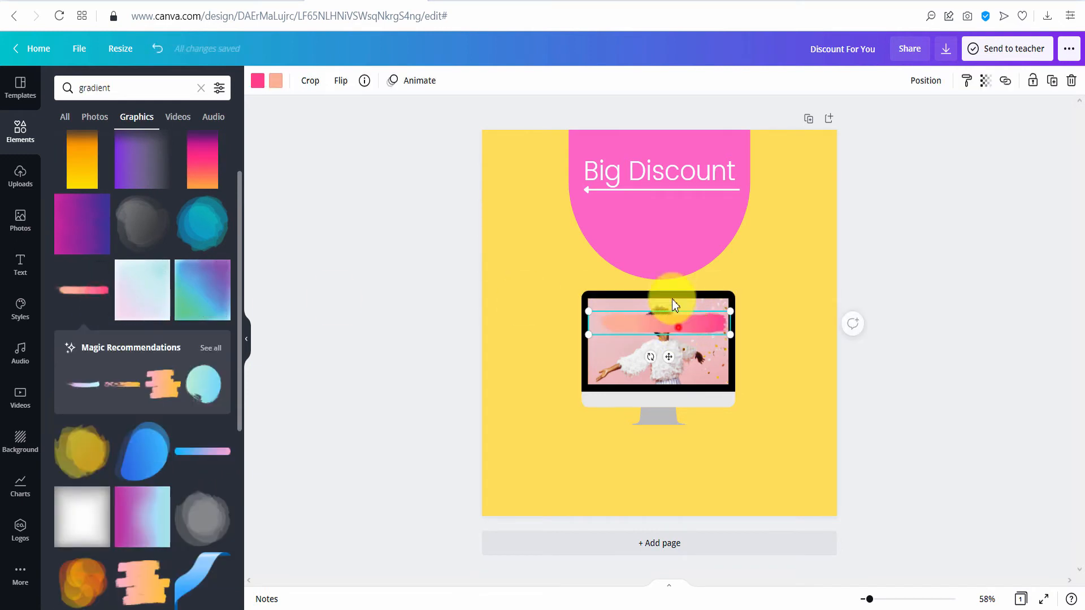
{"action": "left_click_drag", "start_coordinate": [678, 327], "coordinate": [690, 176]}
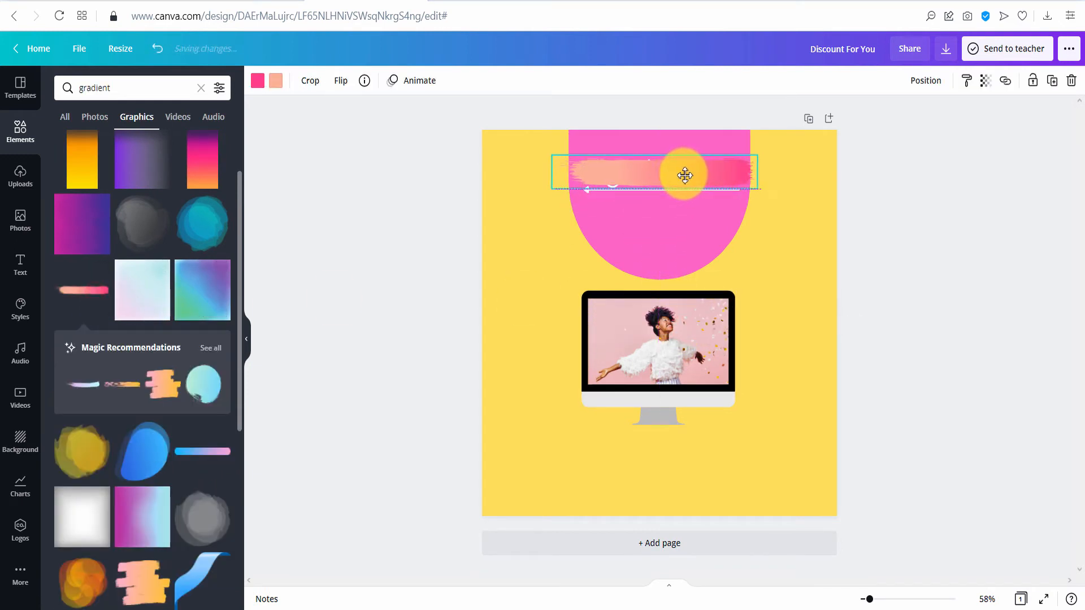
{"action": "left_click", "coordinate": [934, 86]}
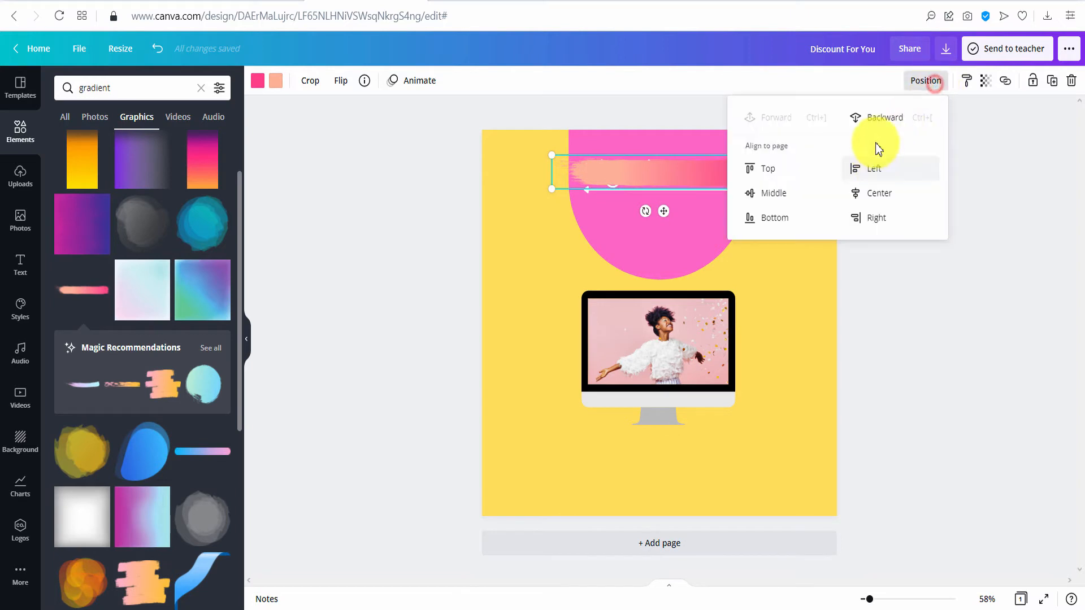
{"action": "left_click", "coordinate": [882, 119]}
{"action": "left_click", "coordinate": [984, 274]}
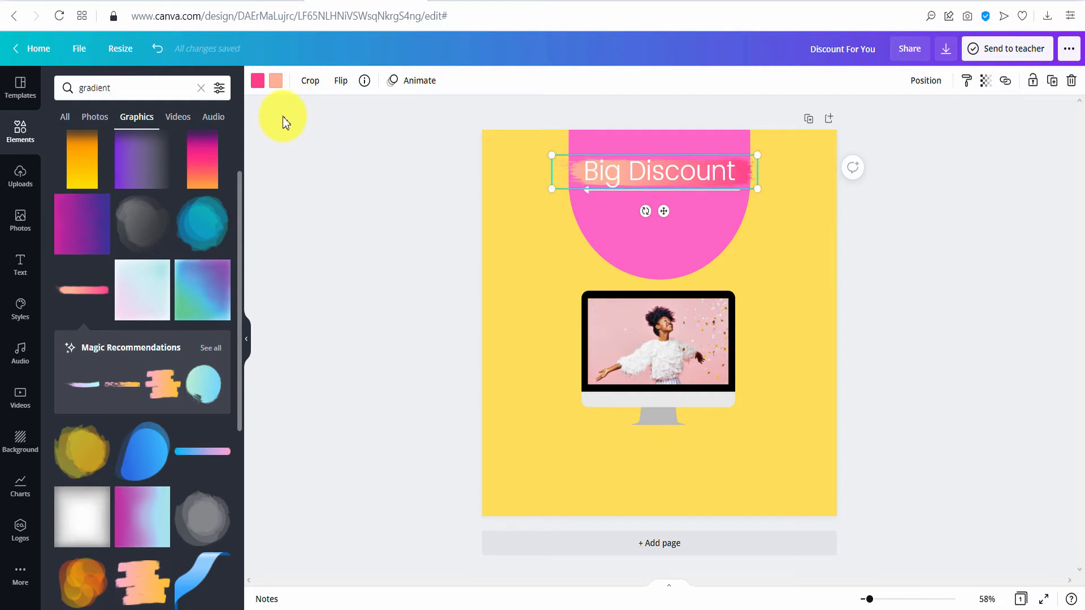
Recolour the brush stroke's gradient from peach and pink to yellow and purple.
{"action": "left_click", "coordinate": [274, 83]}
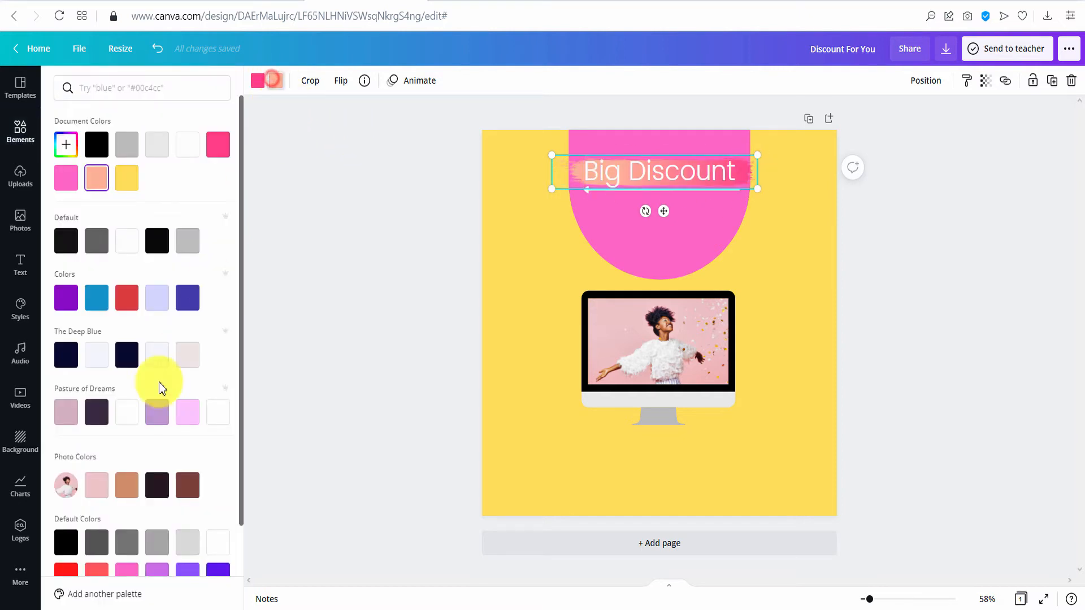
{"action": "left_click", "coordinate": [127, 181]}
{"action": "left_click", "coordinate": [259, 82]}
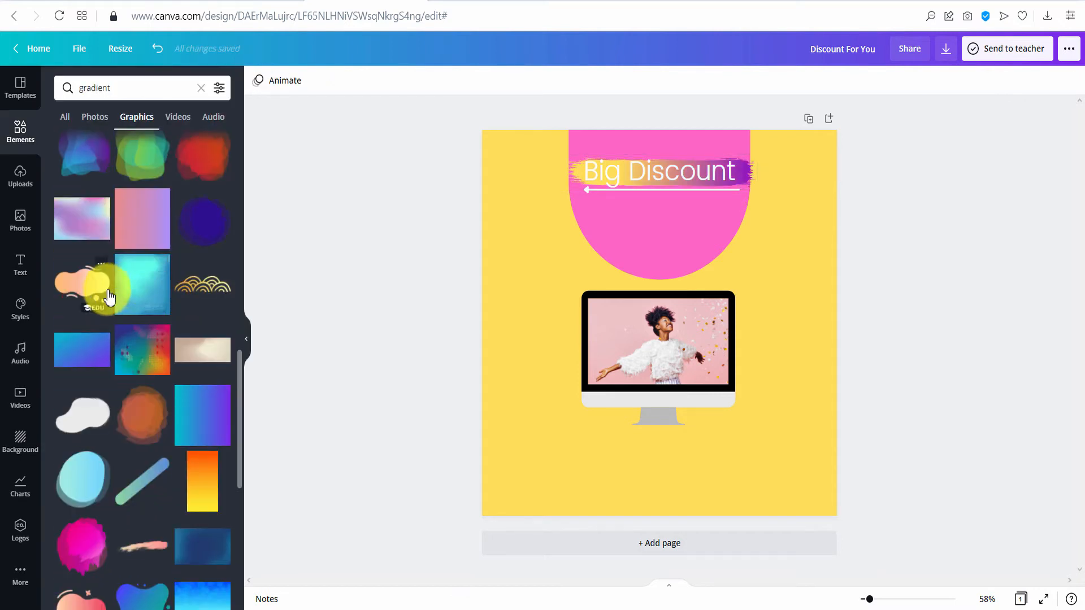
Add the blue-to-green gradient blob graphic, enlarge it and centre it over the monitor.
{"action": "scroll", "coordinate": [108, 298], "scroll_direction": "down", "scroll_amount": 4}
{"action": "left_click", "coordinate": [144, 378]}
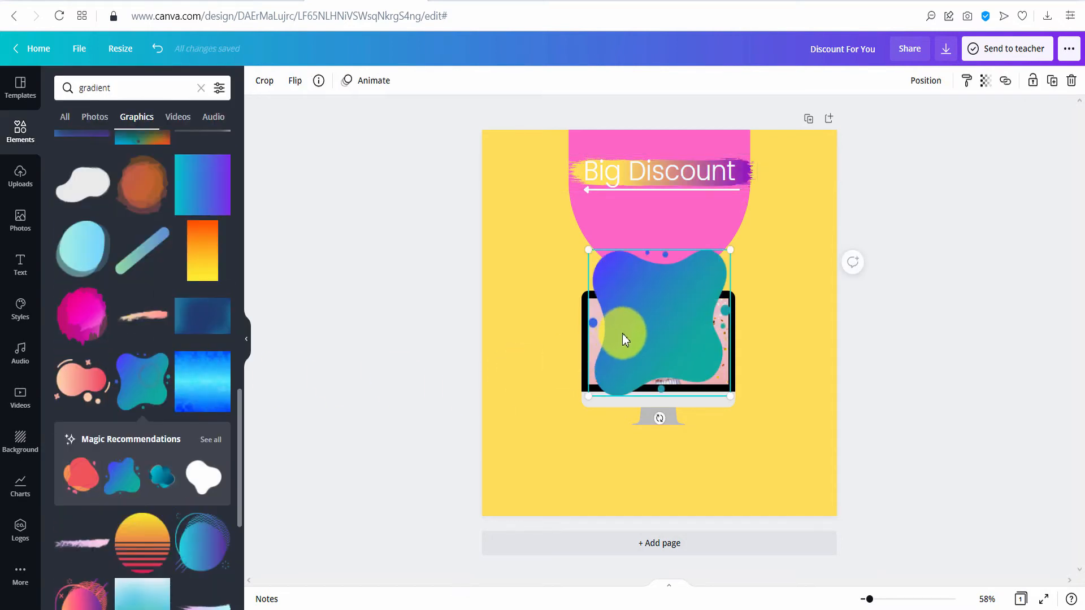
{"action": "left_click_drag", "start_coordinate": [622, 334], "coordinate": [581, 365]}
{"action": "left_click_drag", "start_coordinate": [699, 432], "coordinate": [758, 492]}
{"action": "left_click_drag", "start_coordinate": [656, 413], "coordinate": [655, 404]}
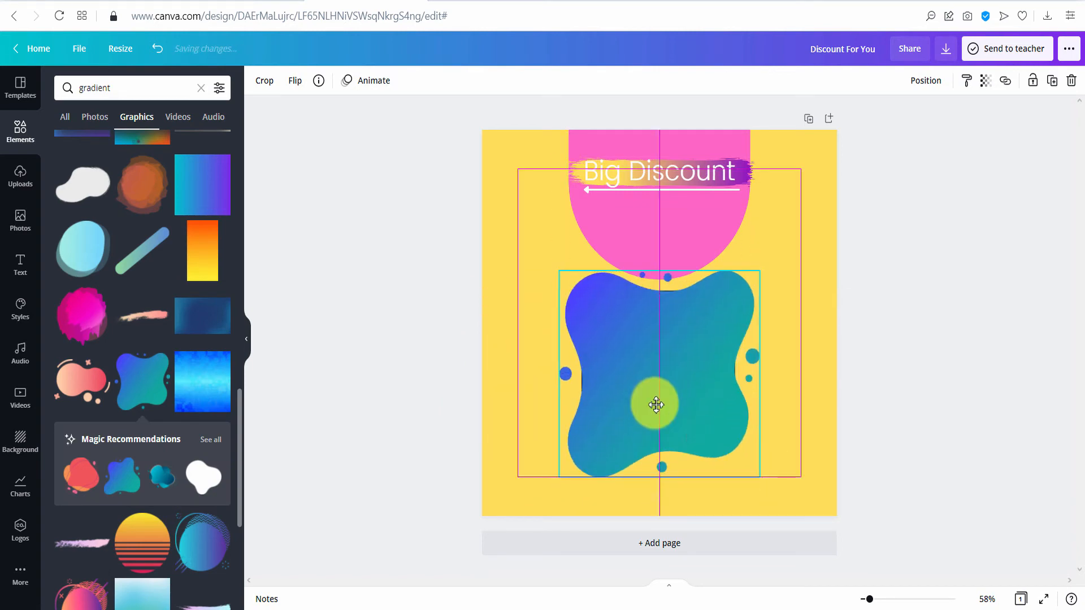
Send the blue-to-green blob graphic backward so it sits behind the monitor frame.
{"action": "left_click", "coordinate": [923, 80]}
{"action": "left_click", "coordinate": [877, 119]}
{"action": "left_click", "coordinate": [957, 305]}
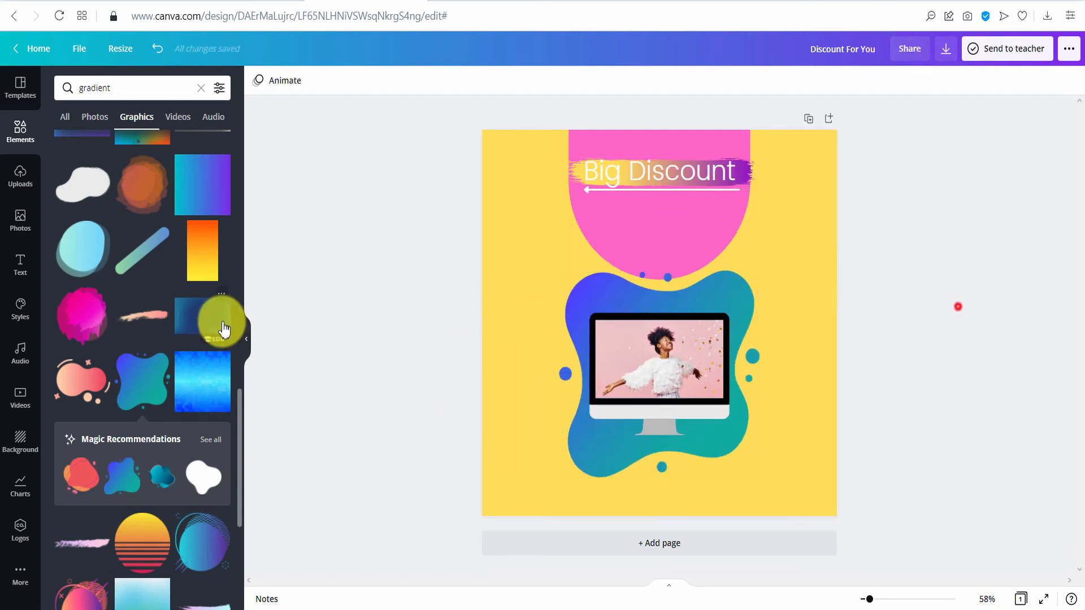
Add the peach-to-white curved corner graphic and fit it into the post's bottom-left corner.
{"action": "scroll", "coordinate": [222, 322], "scroll_direction": "down", "scroll_amount": 7}
{"action": "scroll", "coordinate": [221, 333], "scroll_direction": "down", "scroll_amount": 10}
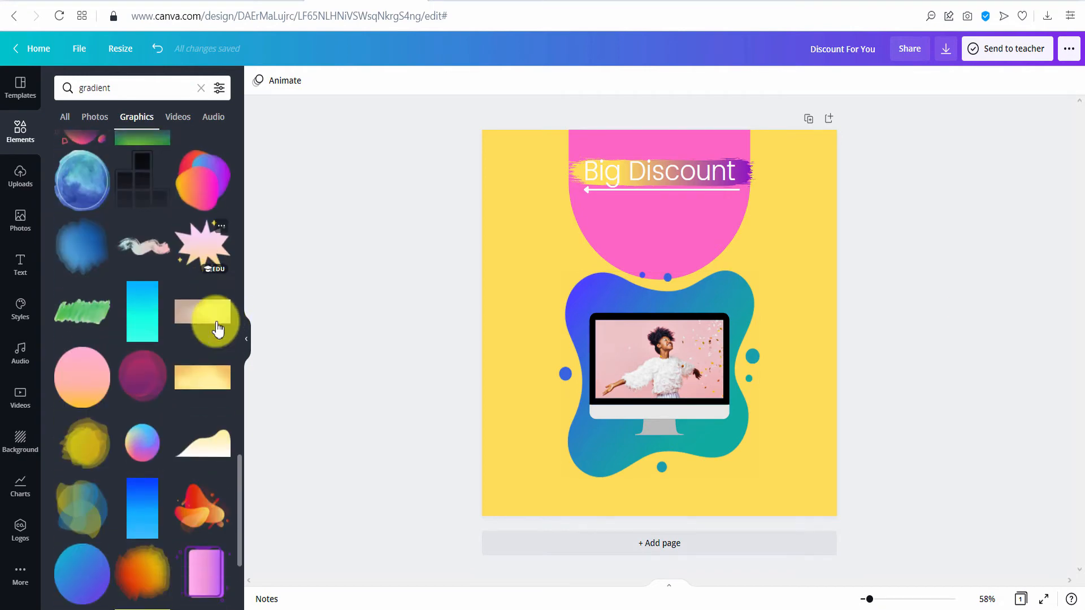
{"action": "scroll", "coordinate": [141, 325], "scroll_direction": "down", "scroll_amount": 2}
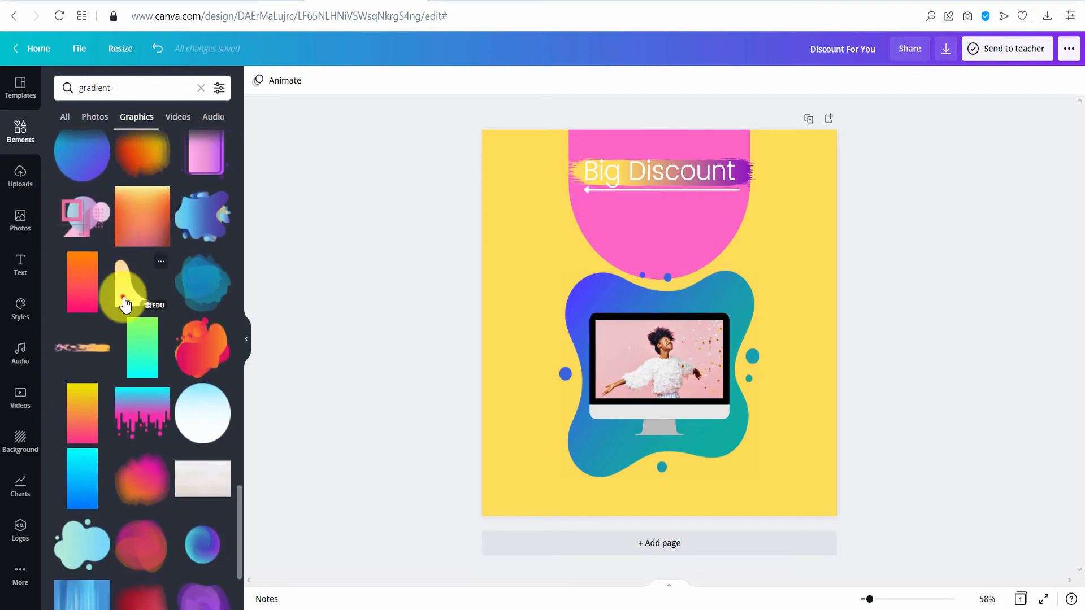
{"action": "left_click", "coordinate": [125, 295]}
{"action": "left_click_drag", "start_coordinate": [604, 345], "coordinate": [503, 475]}
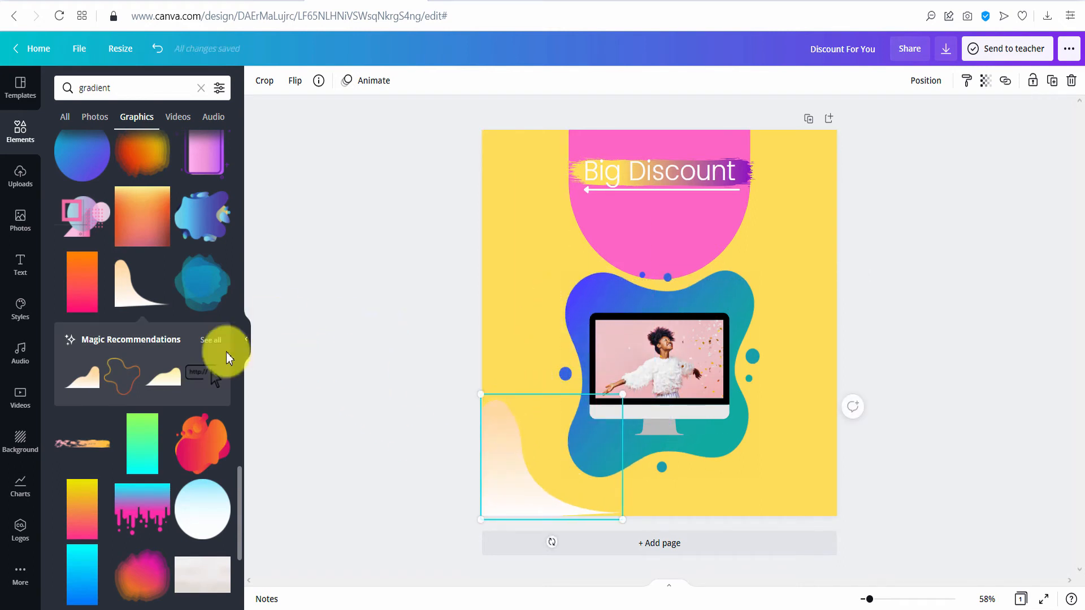
Add a second peach-to-white curve, turn it upside down, fit it into the post's top-right corner and send it backward behind the title.
{"action": "left_click", "coordinate": [141, 302]}
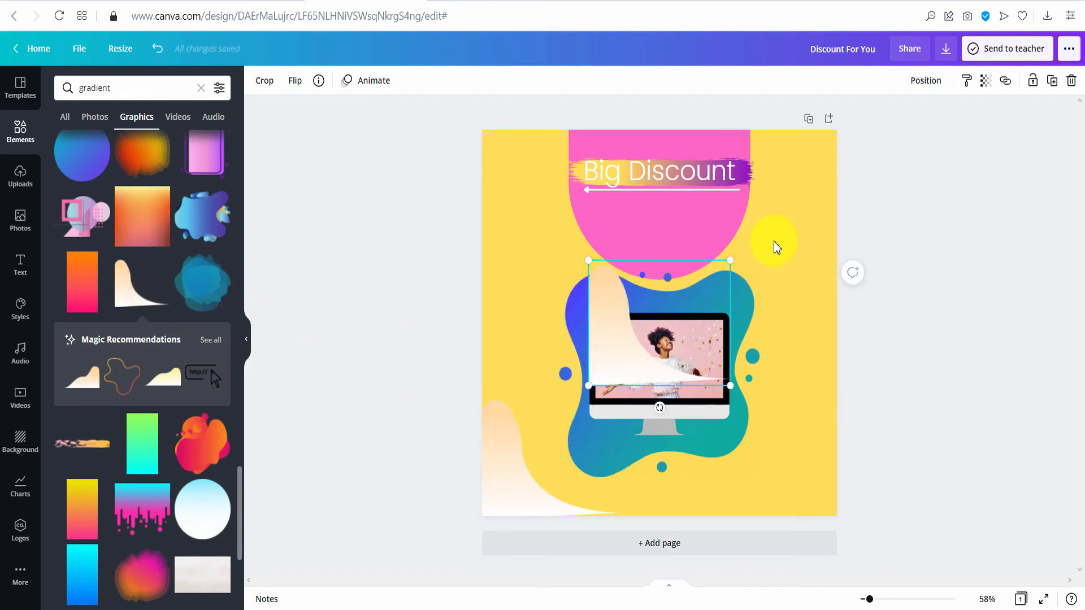
{"action": "left_click_drag", "start_coordinate": [654, 412], "coordinate": [661, 411]}
{"action": "left_click_drag", "start_coordinate": [769, 264], "coordinate": [685, 280]}
{"action": "left_click_drag", "start_coordinate": [782, 233], "coordinate": [825, 174]}
{"action": "left_click", "coordinate": [926, 82]}
{"action": "left_click", "coordinate": [959, 322]}
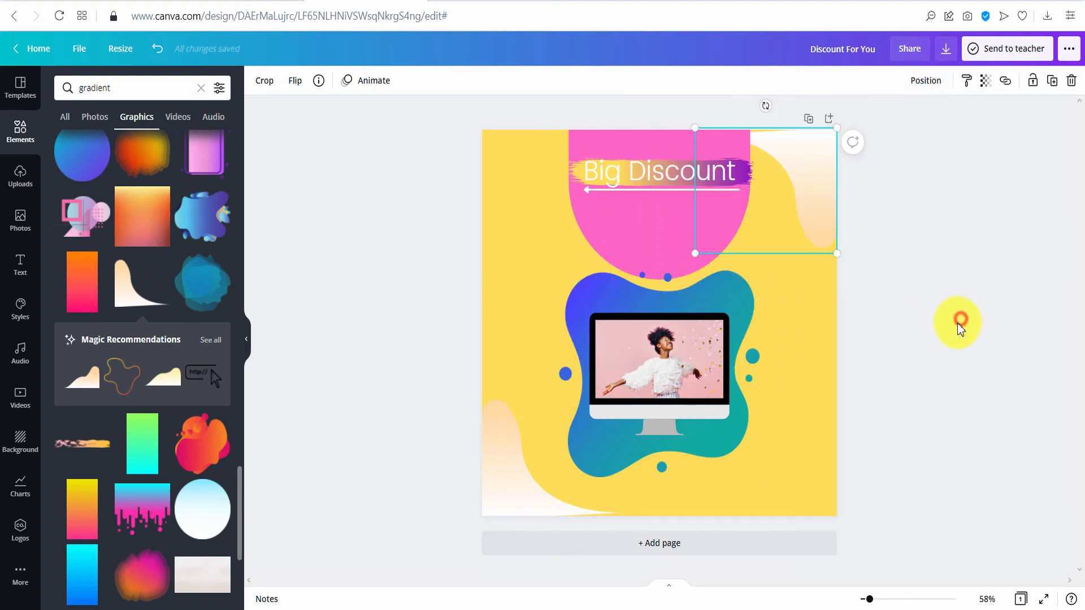
Add the orange gradient square, enlarge it to cover the whole post and send it behind all the other elements.
{"action": "scroll", "coordinate": [114, 324], "scroll_direction": "down", "scroll_amount": 15}
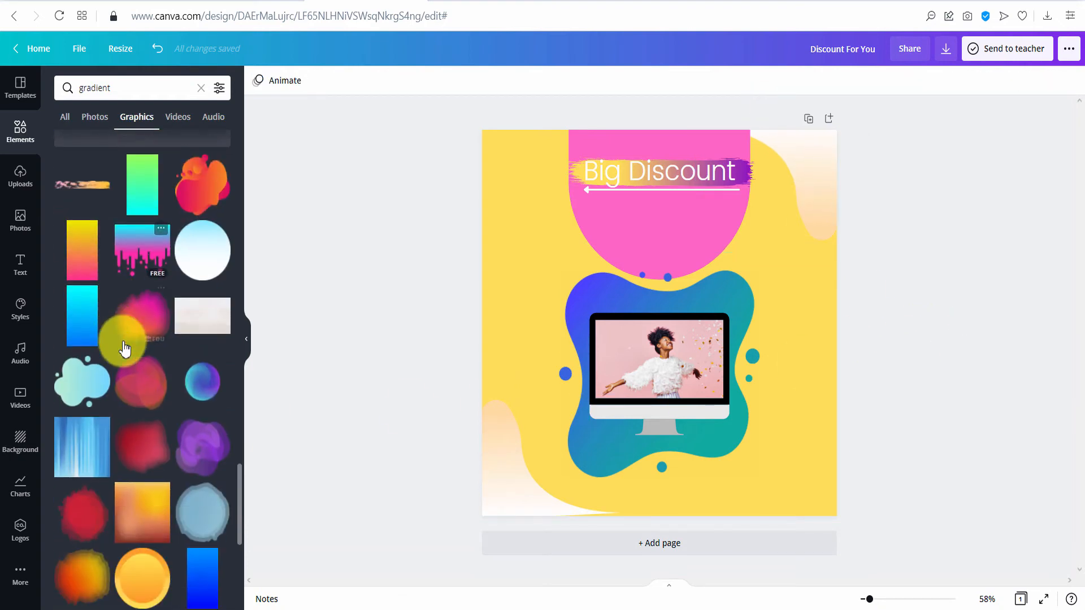
{"action": "scroll", "coordinate": [173, 355], "scroll_direction": "down", "scroll_amount": 4}
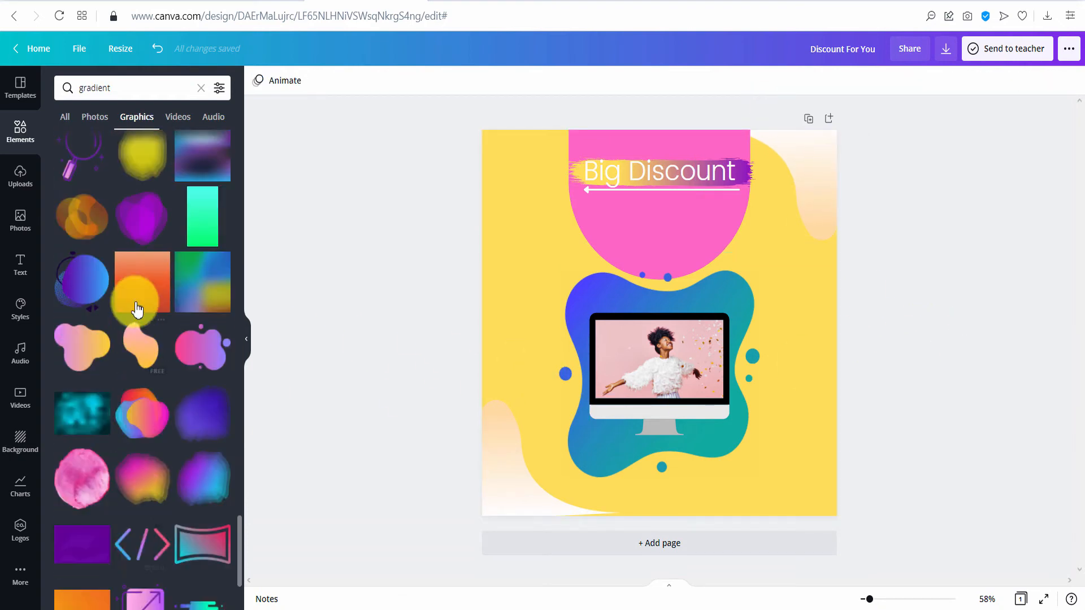
{"action": "left_click", "coordinate": [138, 267]}
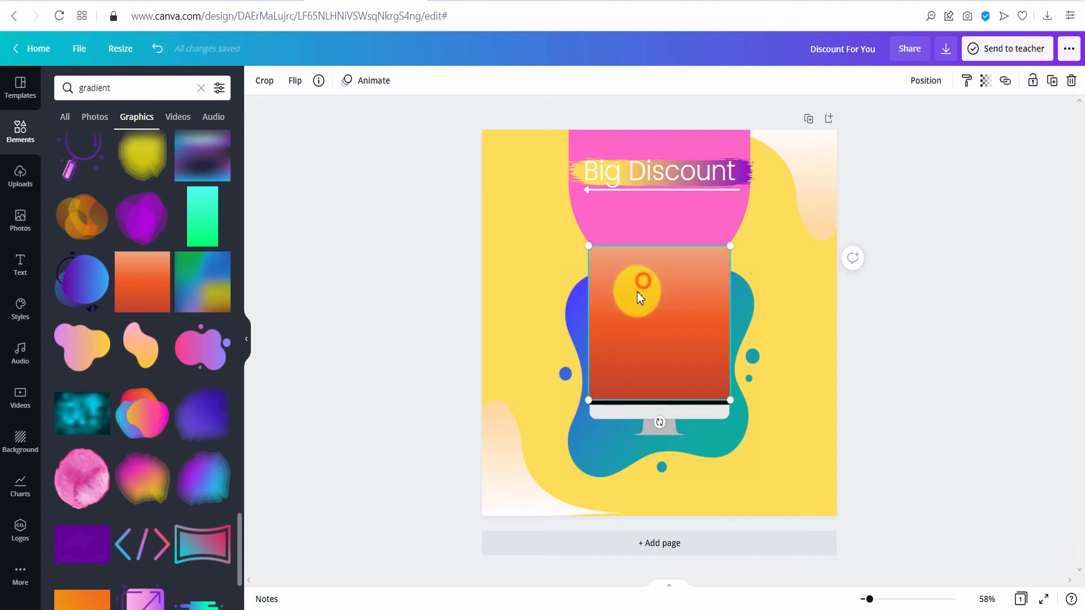
{"action": "left_click_drag", "start_coordinate": [639, 291], "coordinate": [531, 177]}
{"action": "left_click_drag", "start_coordinate": [616, 279], "coordinate": [860, 504]}
{"action": "left_click", "coordinate": [925, 82]}
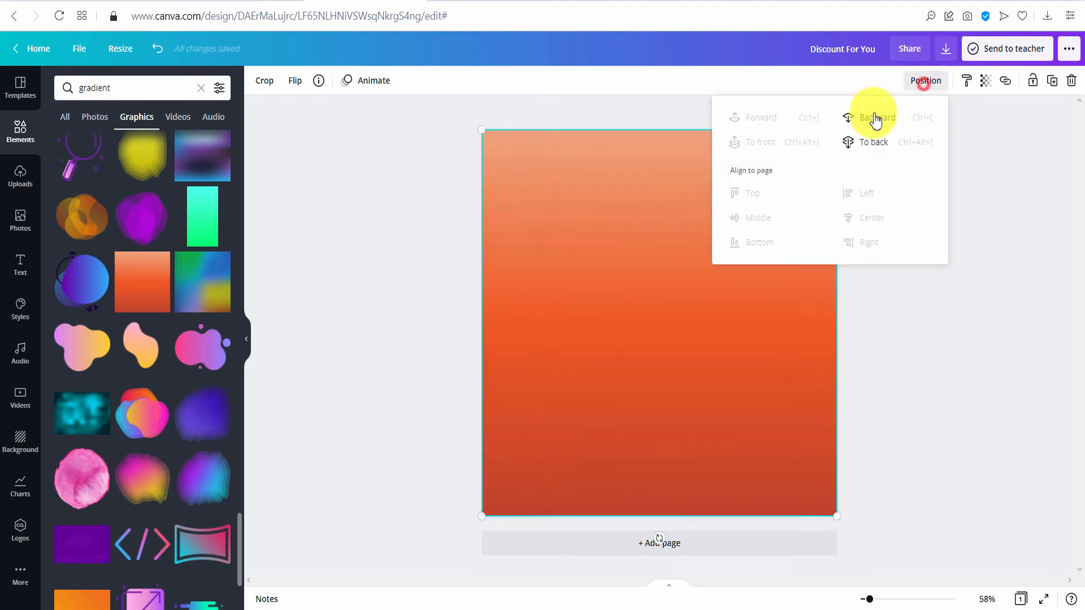
{"action": "left_click", "coordinate": [873, 116]}
{"action": "left_click", "coordinate": [873, 115]}
{"action": "left_click", "coordinate": [873, 116]}
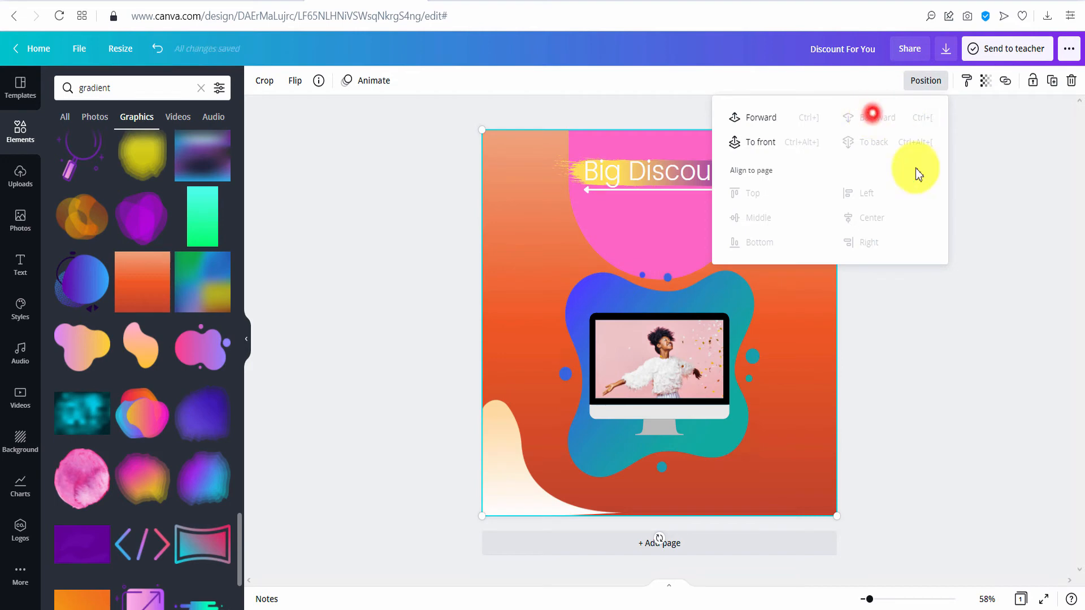
{"action": "left_click", "coordinate": [972, 294]}
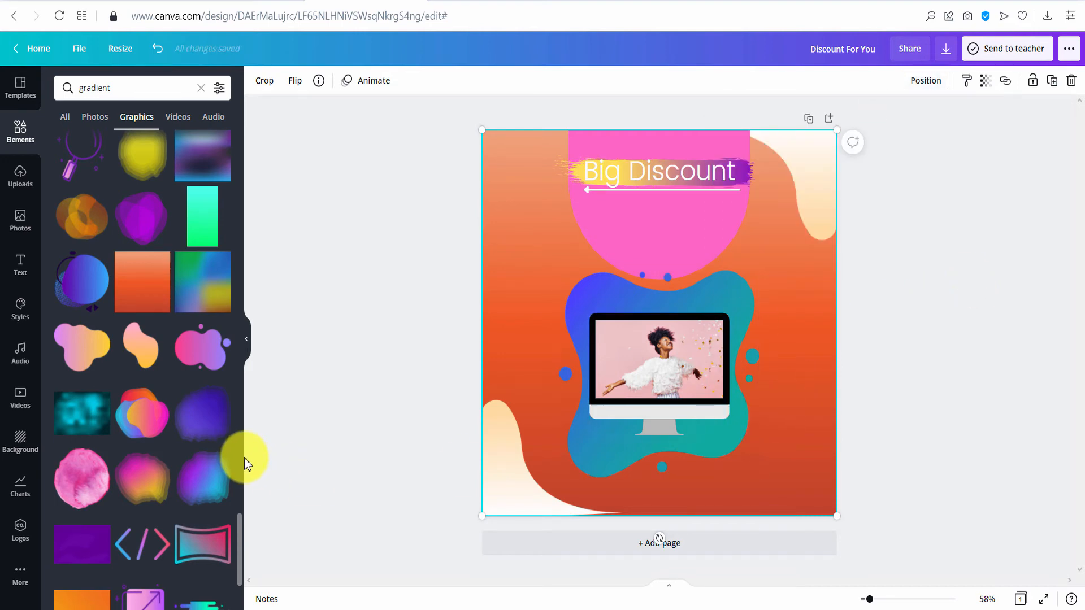
Browse through more of the gradient graphics.
{"action": "scroll", "coordinate": [87, 447], "scroll_direction": "down", "scroll_amount": 10}
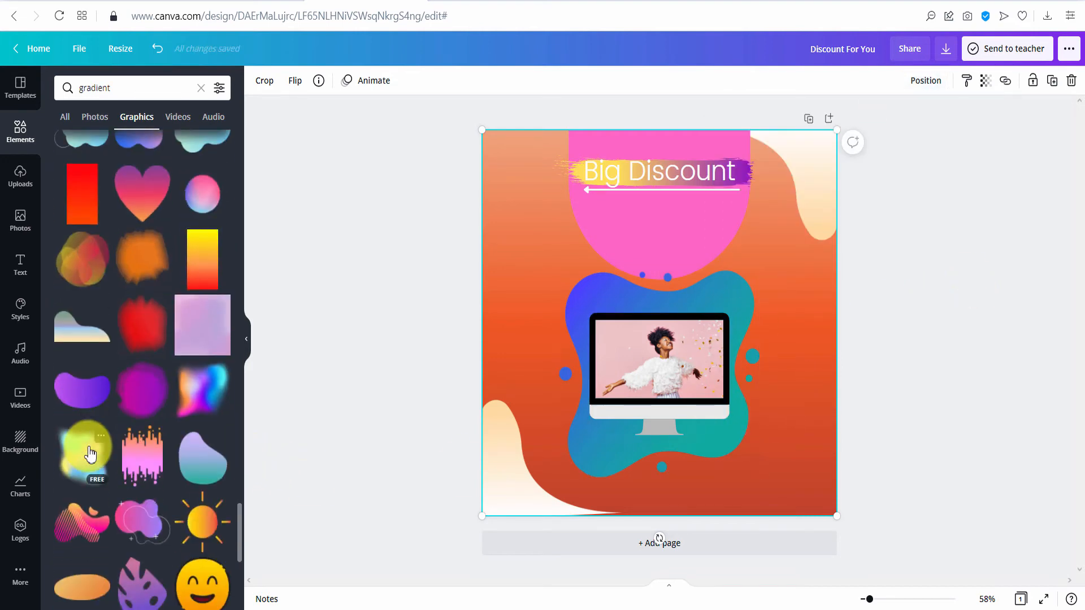
{"action": "scroll", "coordinate": [89, 452], "scroll_direction": "down", "scroll_amount": 5}
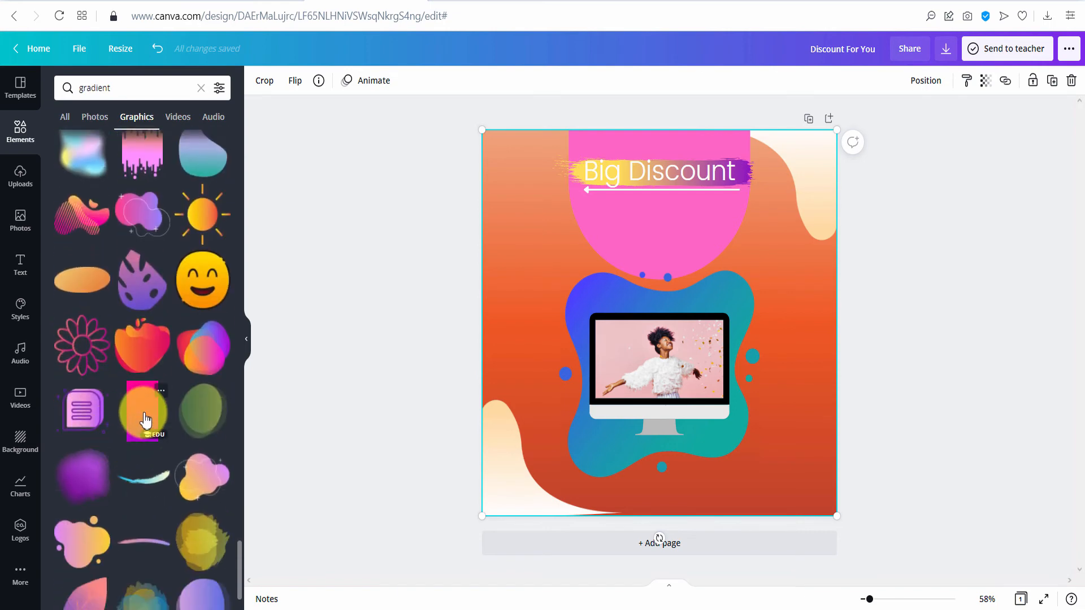
{"action": "scroll", "coordinate": [146, 420], "scroll_direction": "down", "scroll_amount": 3}
{"action": "scroll", "coordinate": [129, 516], "scroll_direction": "down", "scroll_amount": 5}
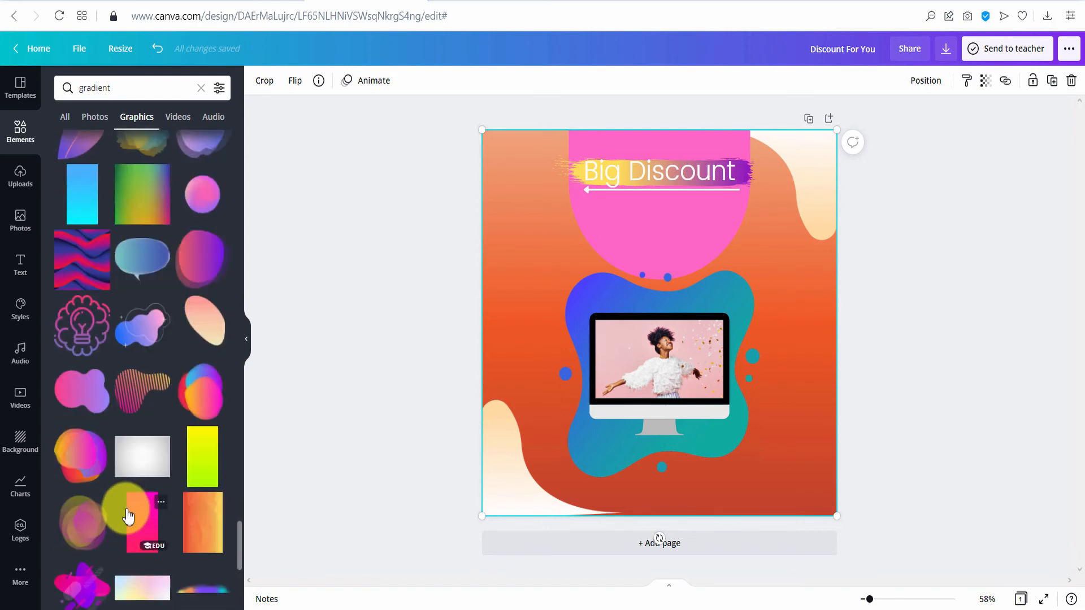
{"action": "scroll", "coordinate": [129, 516], "scroll_direction": "down", "scroll_amount": 10}
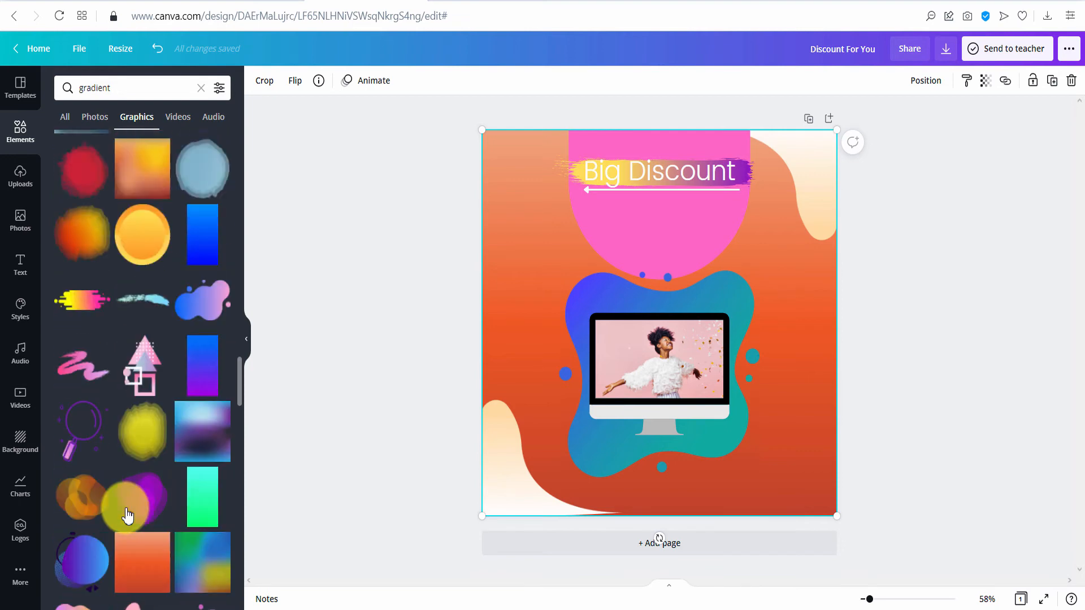
{"action": "scroll", "coordinate": [127, 515], "scroll_direction": "up", "scroll_amount": 10}
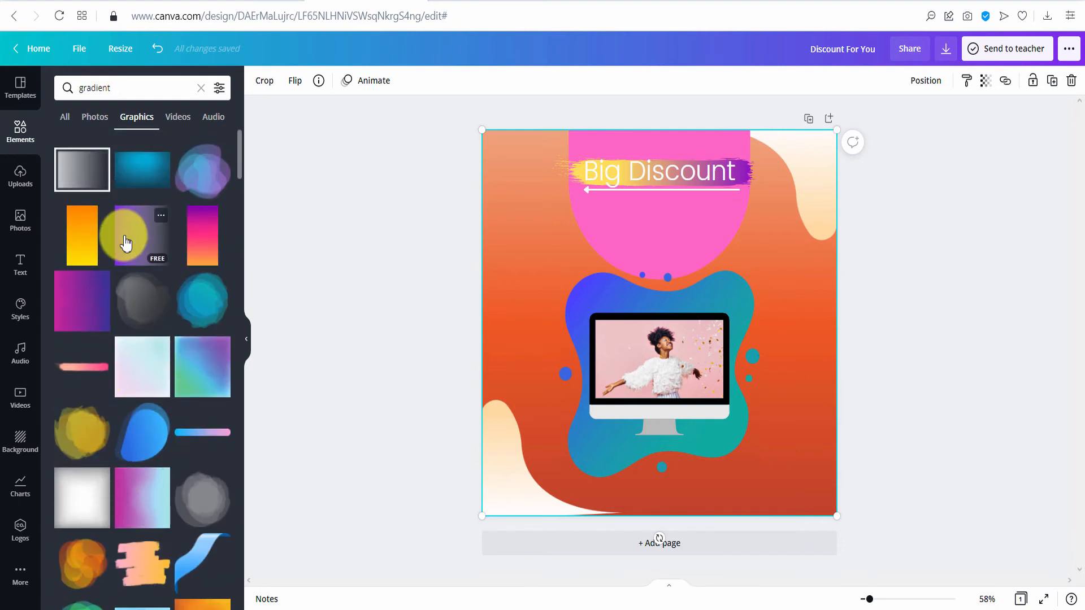
Replace the gradient search with a search for "arrow" in the elements.
{"action": "left_click", "coordinate": [201, 88]}
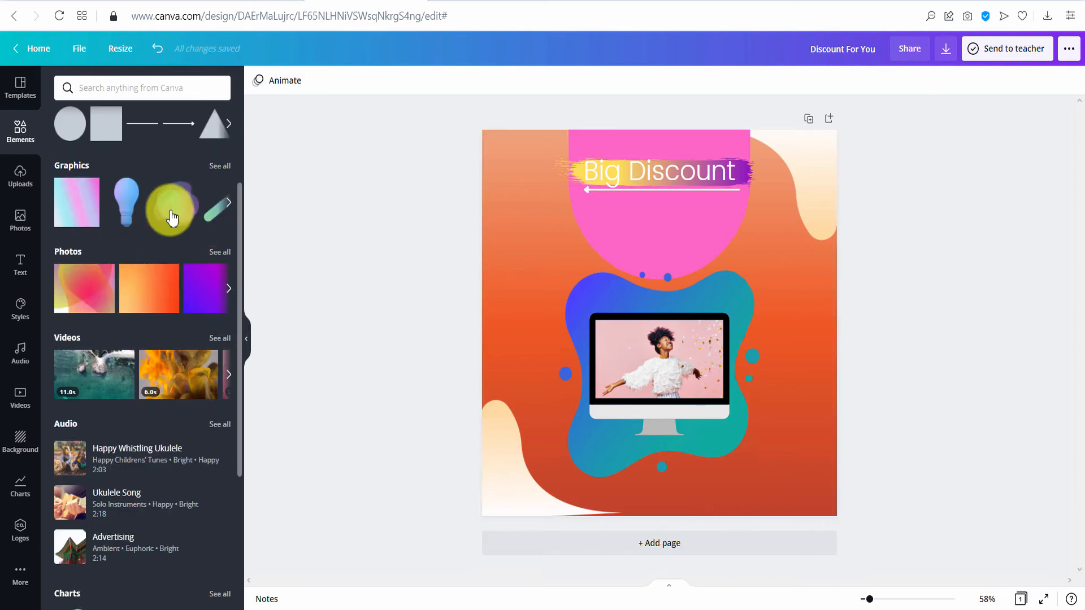
{"action": "left_click", "coordinate": [105, 88]}
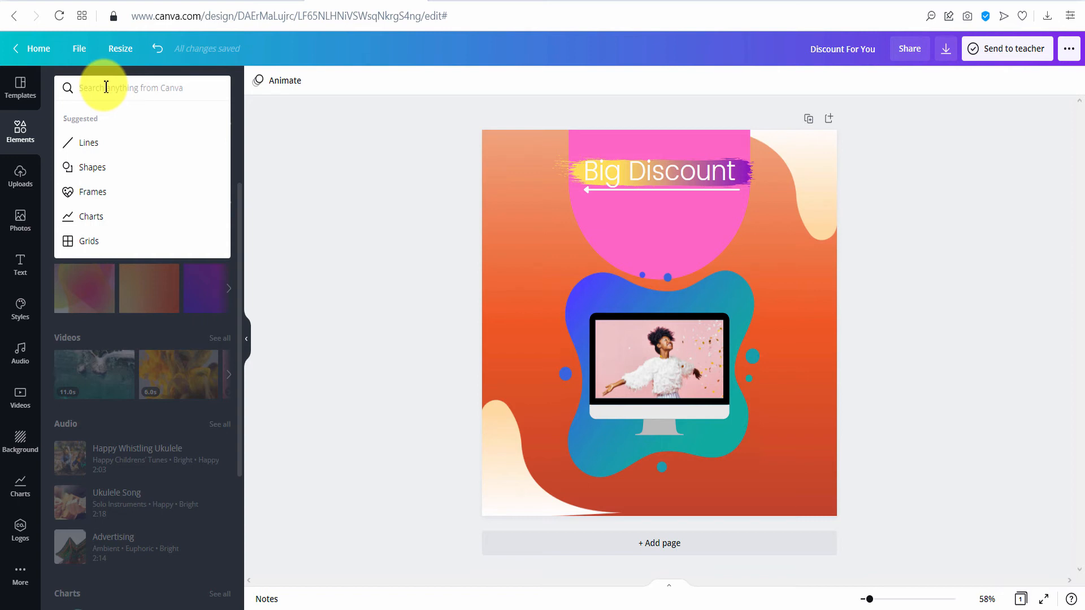
{"action": "type", "text": "arro"}
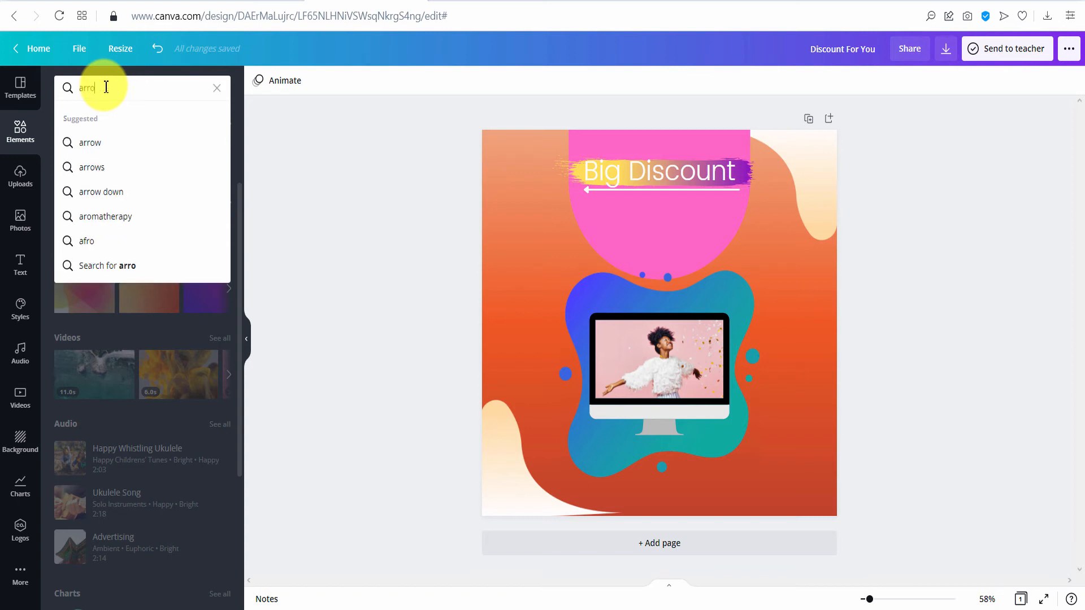
{"action": "type", "text": "w"}
{"action": "key", "text": "Return"}
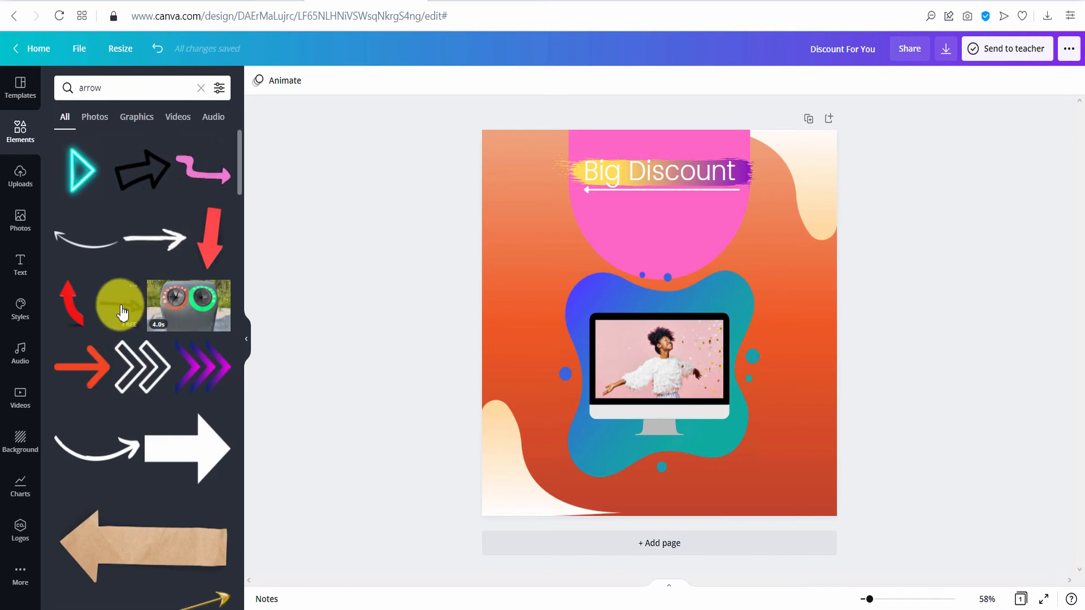
{"action": "left_click", "coordinate": [215, 244]}
{"action": "left_click_drag", "start_coordinate": [752, 480], "coordinate": [635, 283]}
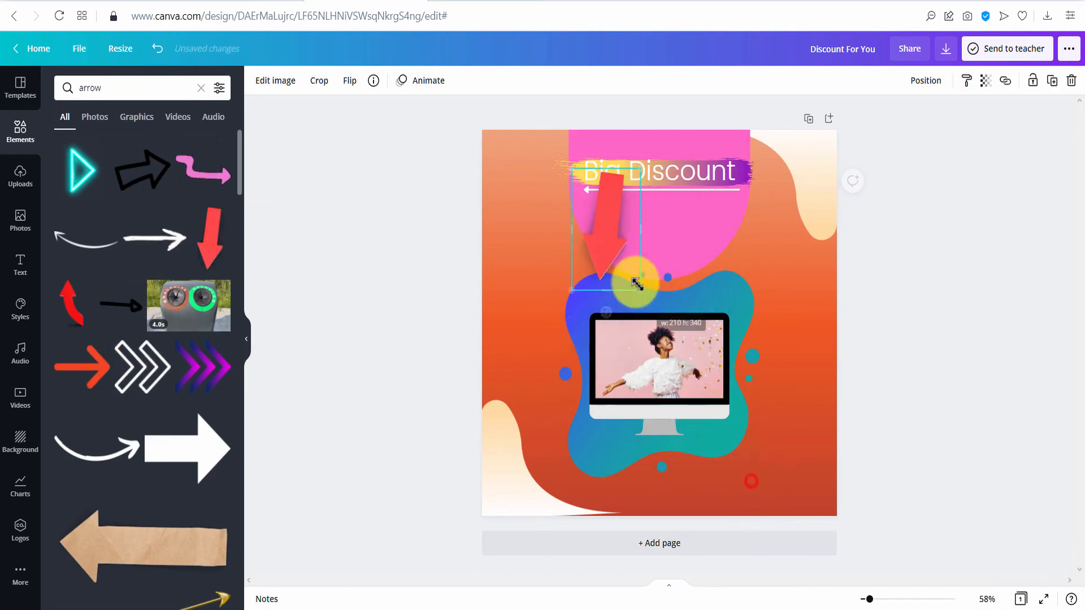
{"action": "left_click_drag", "start_coordinate": [602, 232], "coordinate": [702, 251]}
{"action": "key", "text": "Delete"}
Change the element search to "animated arrow" and limit the results to graphics.
{"action": "left_click", "coordinate": [109, 98]}
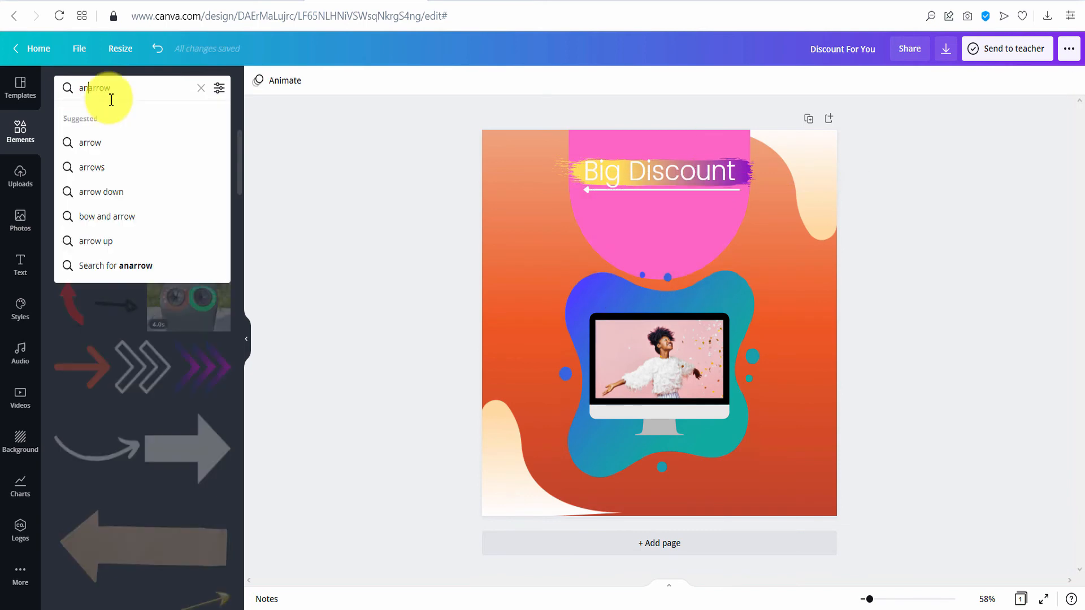
{"action": "type", "text": "animated"}
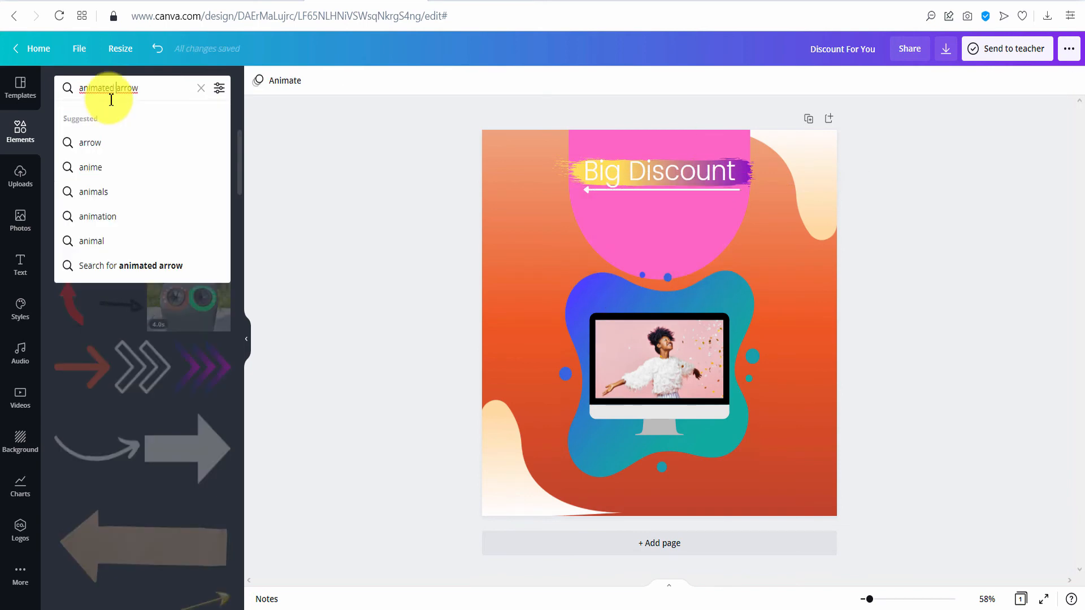
{"action": "key", "text": "Return"}
{"action": "left_click", "coordinate": [135, 117]}
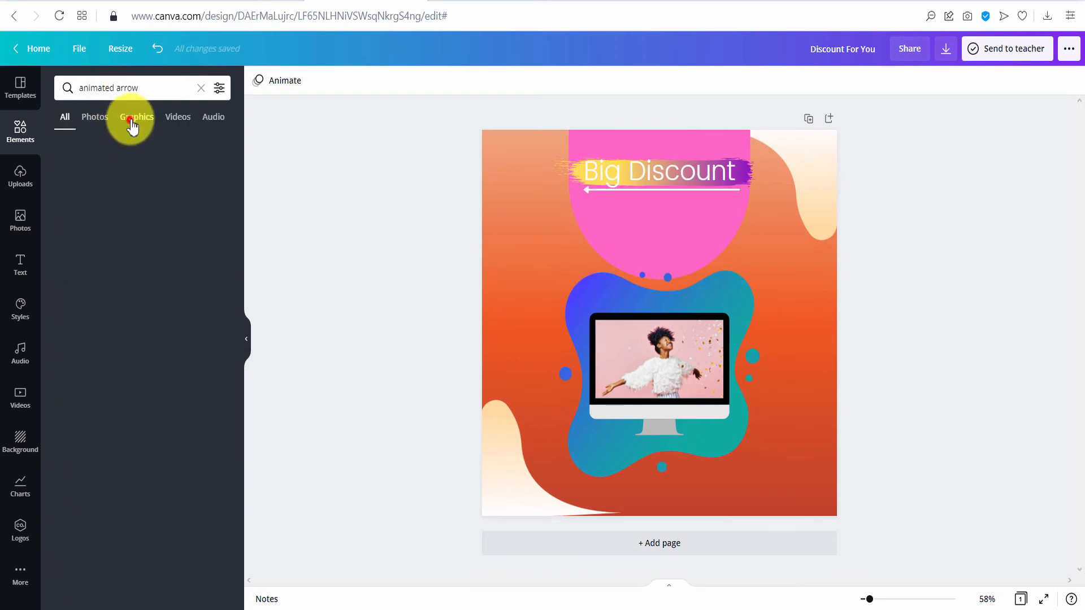
Add the animated white cursor arrow, shrink it and place it at the monitor's lower-right corner.
{"action": "scroll", "coordinate": [159, 229], "scroll_direction": "down", "scroll_amount": 1}
{"action": "scroll", "coordinate": [160, 229], "scroll_direction": "down", "scroll_amount": 3}
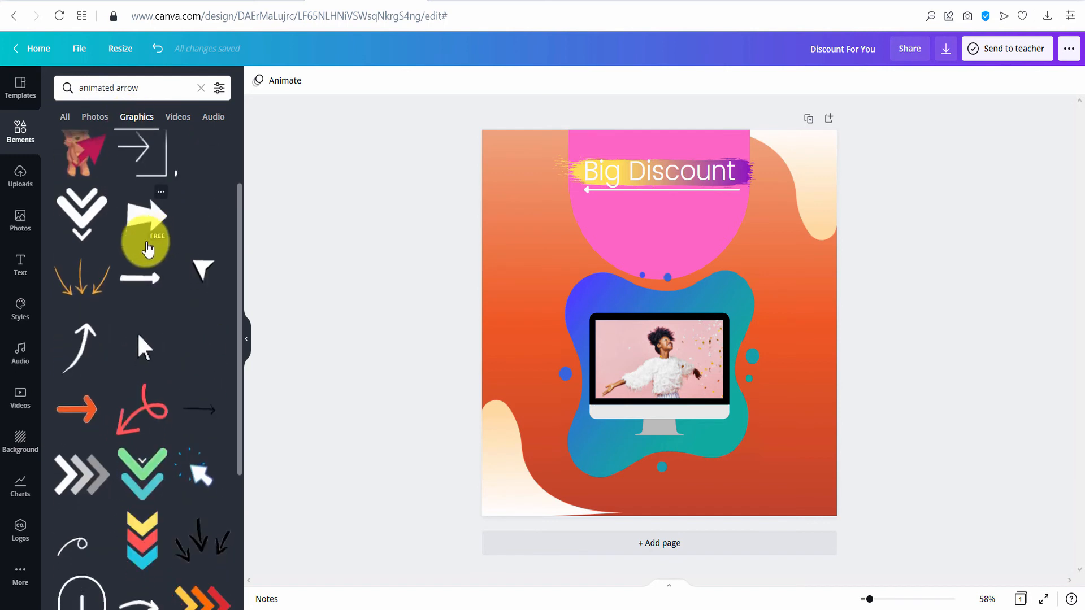
{"action": "scroll", "coordinate": [158, 244], "scroll_direction": "up", "scroll_amount": 1}
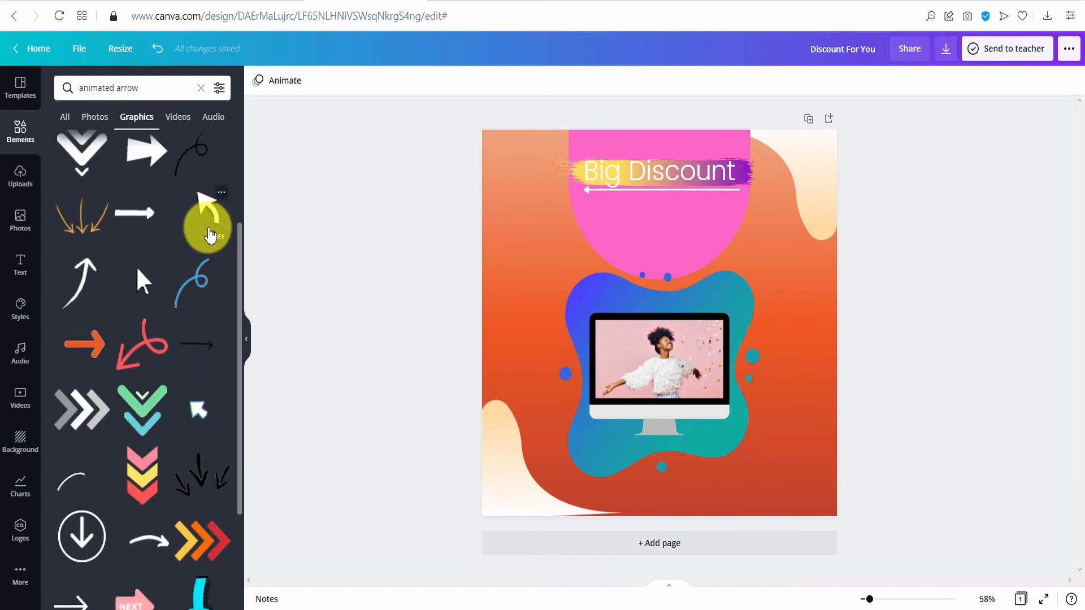
{"action": "left_click", "coordinate": [208, 218]}
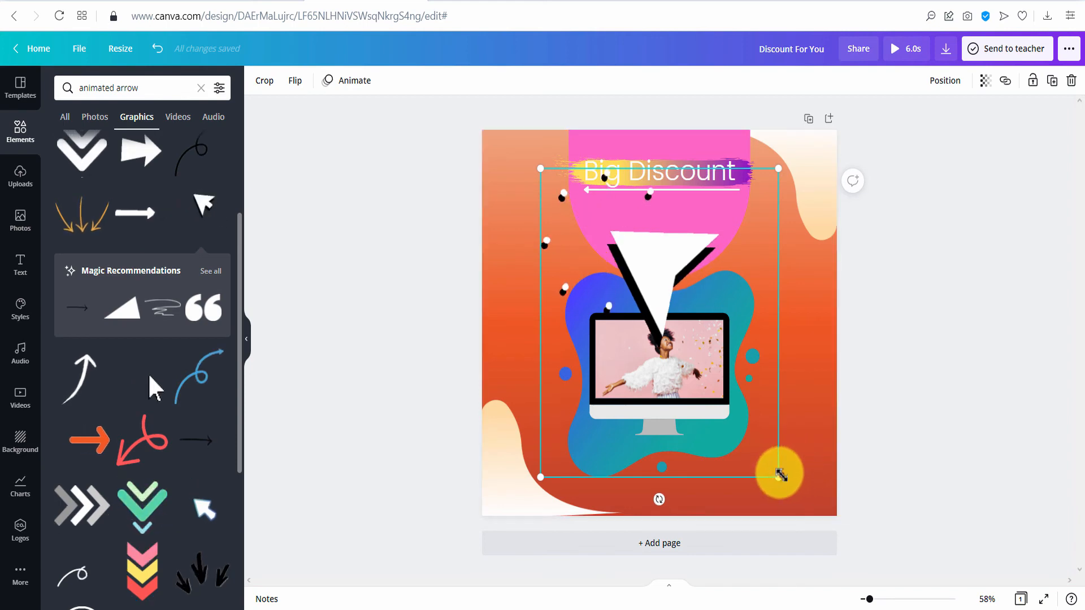
{"action": "left_click_drag", "start_coordinate": [778, 477], "coordinate": [744, 452]}
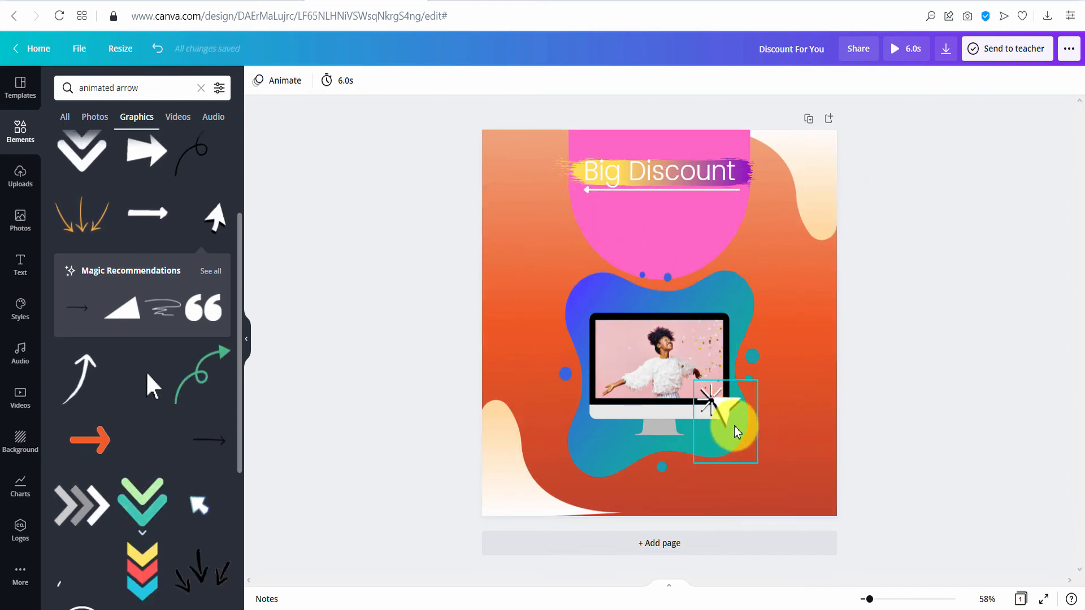
{"action": "left_click", "coordinate": [927, 182]}
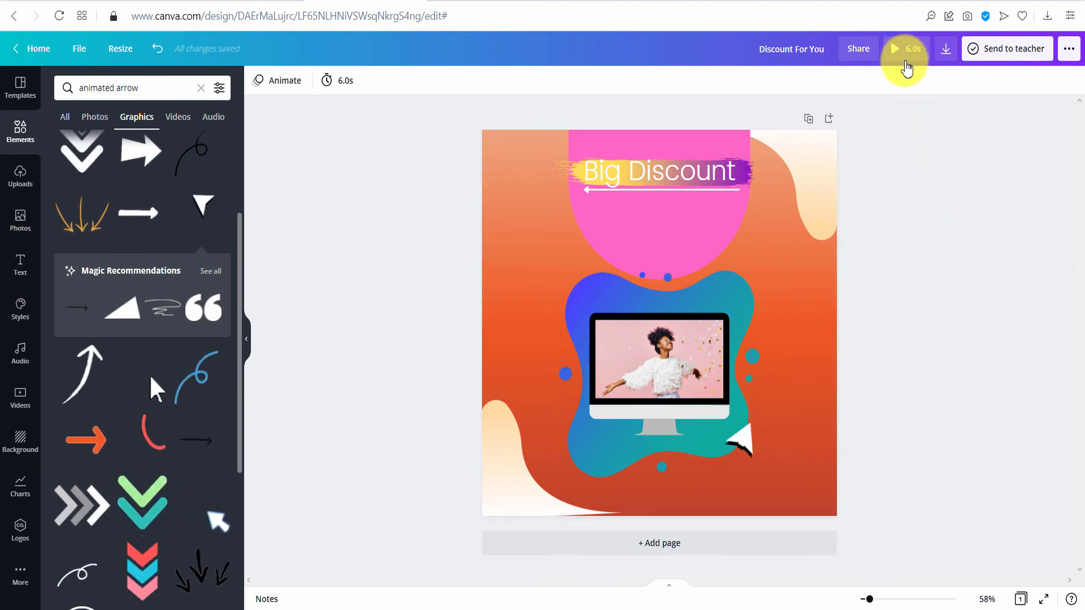
{"action": "scroll", "coordinate": [218, 406], "scroll_direction": "down", "scroll_amount": 4}
{"action": "left_click", "coordinate": [218, 407]}
{"action": "left_click_drag", "start_coordinate": [806, 433], "coordinate": [538, 384]}
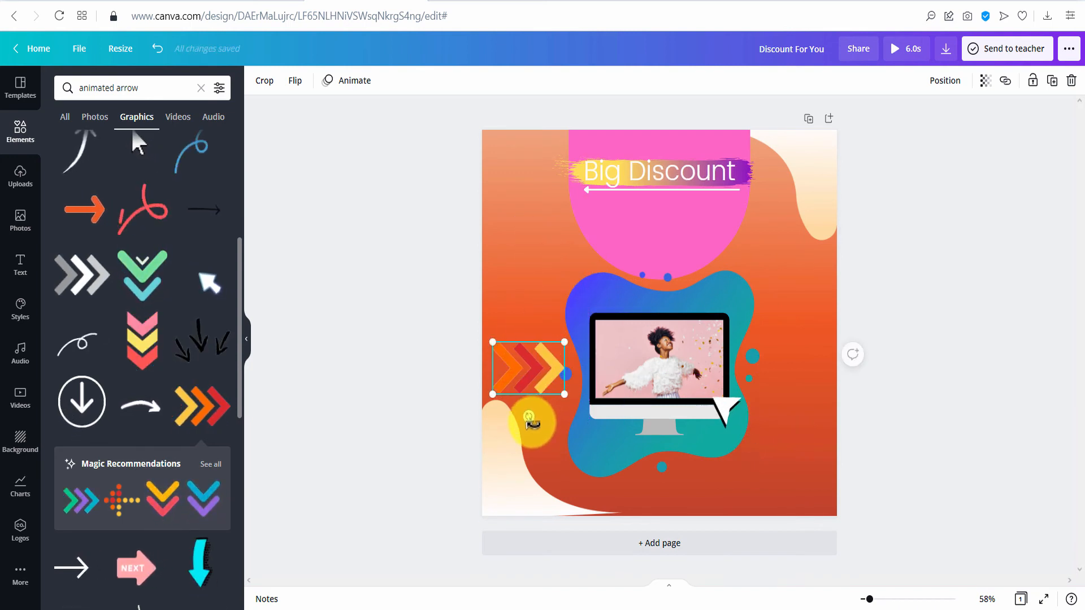
{"action": "left_click_drag", "start_coordinate": [530, 423], "coordinate": [660, 475]}
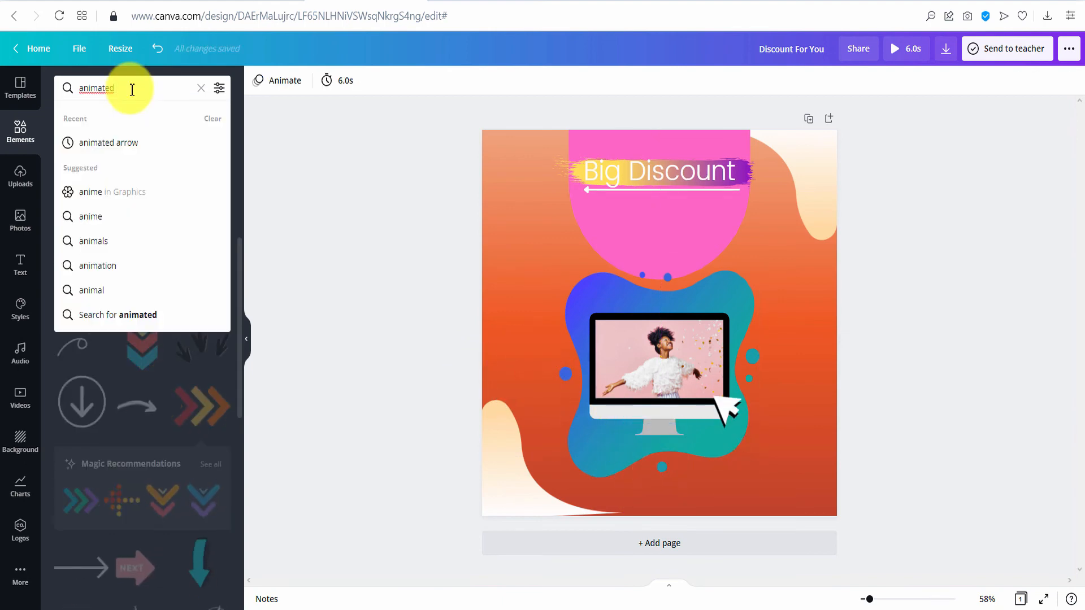
Search the graphics for "animated confetti".
{"action": "type", "text": "confetti"}
{"action": "key", "text": "Return"}
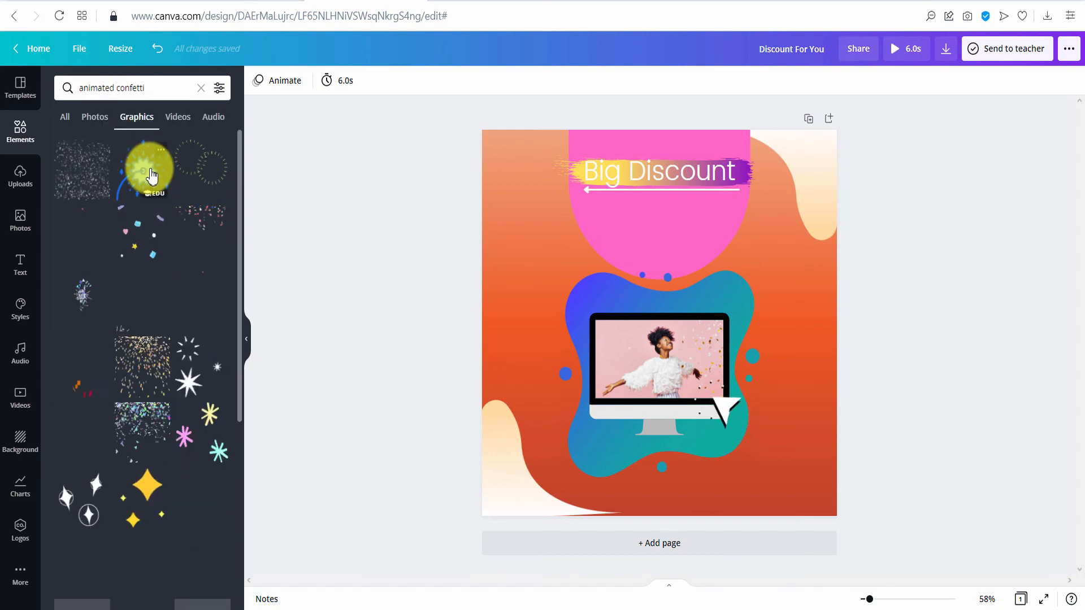
Add the animated white starburst graphic, shrink it and place it to the left of the Big Discount title.
{"action": "scroll", "coordinate": [118, 286], "scroll_direction": "down", "scroll_amount": 2}
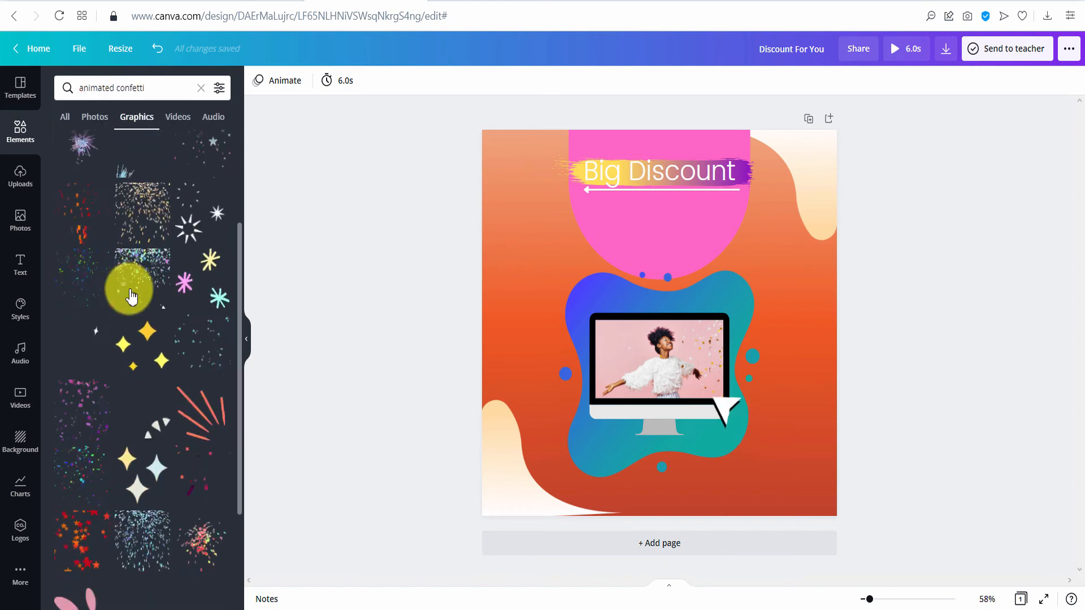
{"action": "left_click", "coordinate": [190, 229]}
{"action": "left_click_drag", "start_coordinate": [800, 477], "coordinate": [568, 224]}
{"action": "left_click_drag", "start_coordinate": [527, 188], "coordinate": [510, 174]}
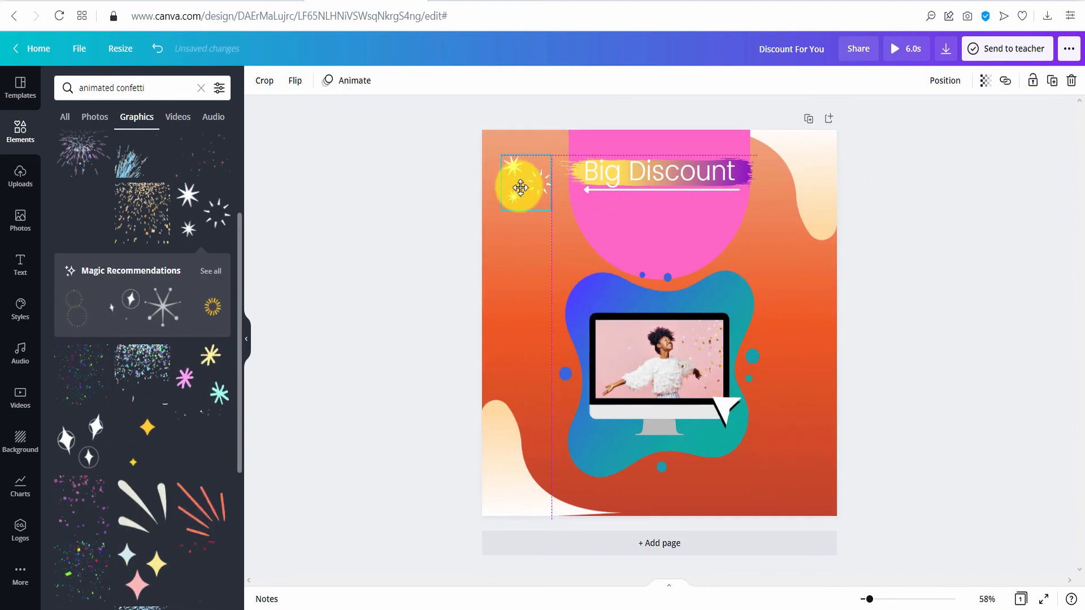
Add the animated multicolored confetti graphic, shrink it to fit over the Big Discount title and reduce its opacity.
{"action": "left_click", "coordinate": [1051, 84]}
{"action": "scroll", "coordinate": [188, 400], "scroll_direction": "down", "scroll_amount": 3}
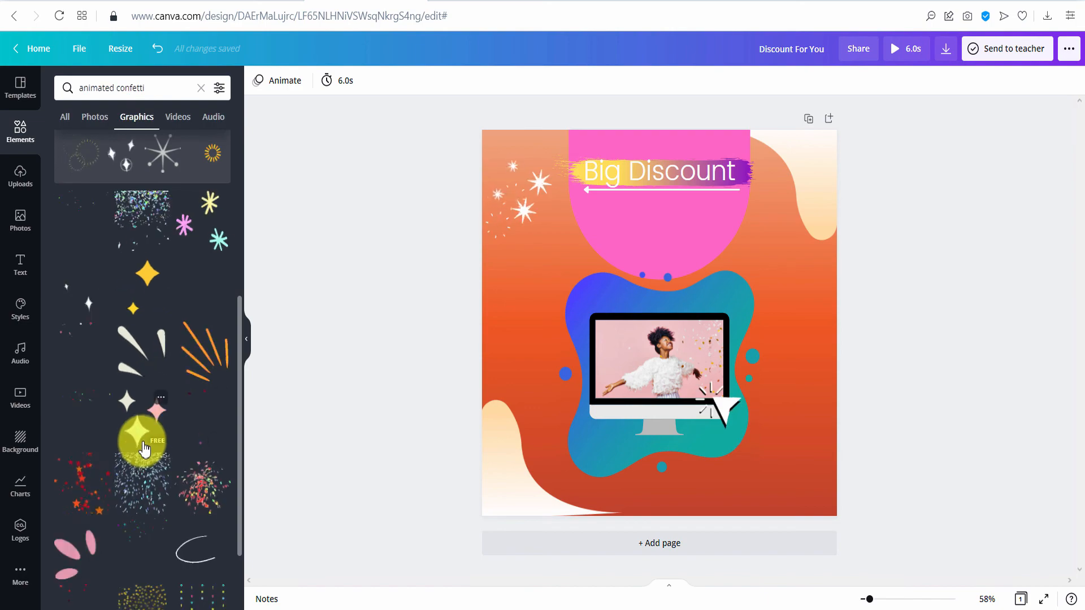
{"action": "left_click", "coordinate": [90, 421]}
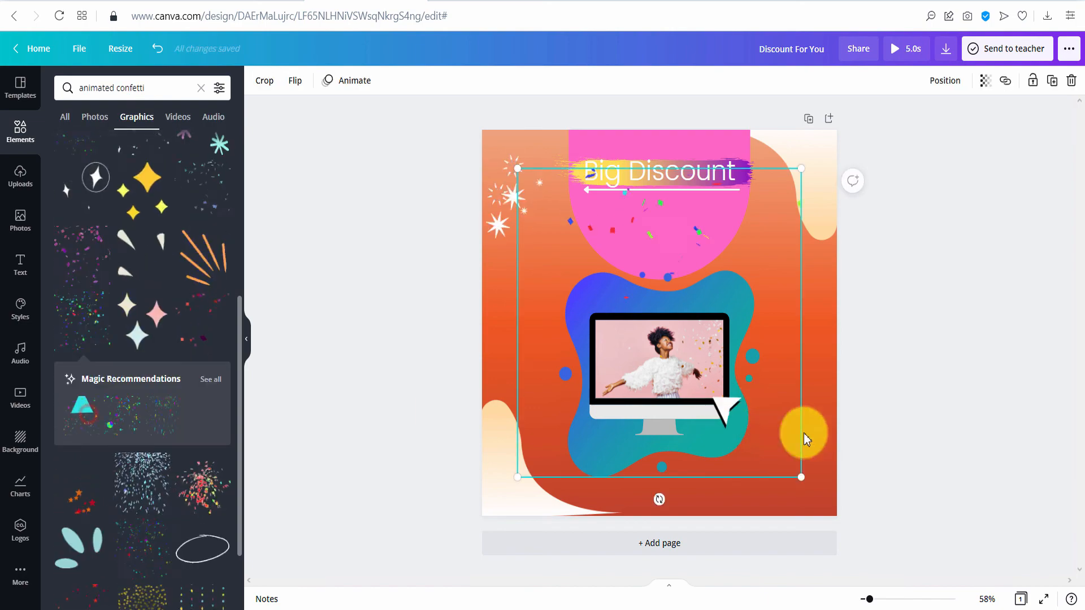
{"action": "left_click_drag", "start_coordinate": [802, 478], "coordinate": [698, 300]}
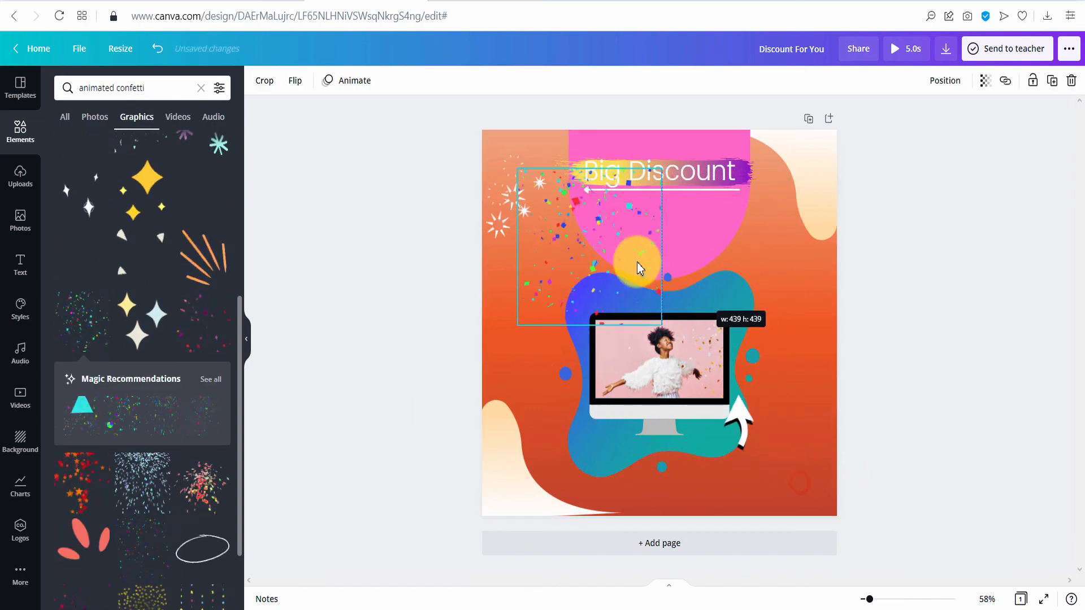
{"action": "left_click_drag", "start_coordinate": [614, 254], "coordinate": [673, 196]}
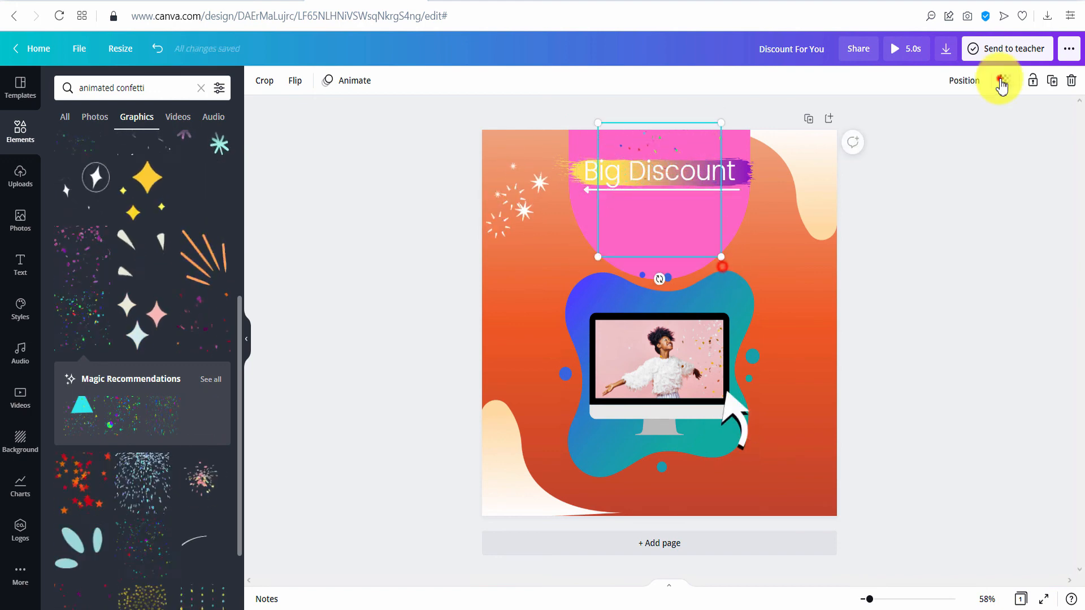
{"action": "left_click", "coordinate": [1004, 80]}
{"action": "left_click_drag", "start_coordinate": [967, 118], "coordinate": [934, 122]}
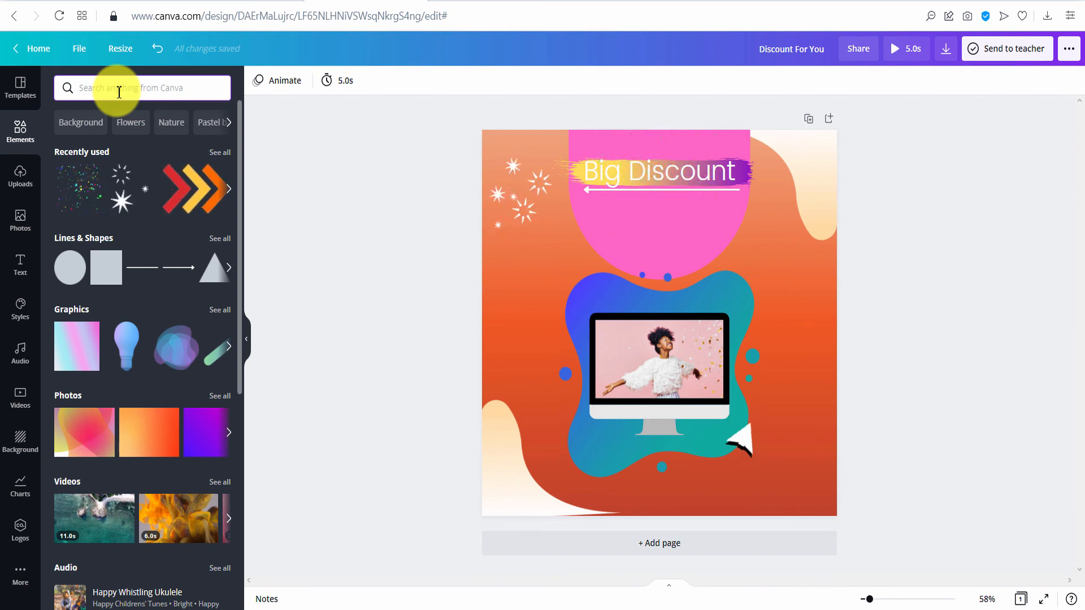
Search the elements for "pen" and limit the results to graphics.
{"action": "type", "text": "pen"}
{"action": "key", "text": "Return"}
{"action": "left_click", "coordinate": [137, 117]}
Add the white pencil holder graphic, shrink it and place it to the left of the monitor.
{"action": "scroll", "coordinate": [138, 314], "scroll_direction": "down", "scroll_amount": 3}
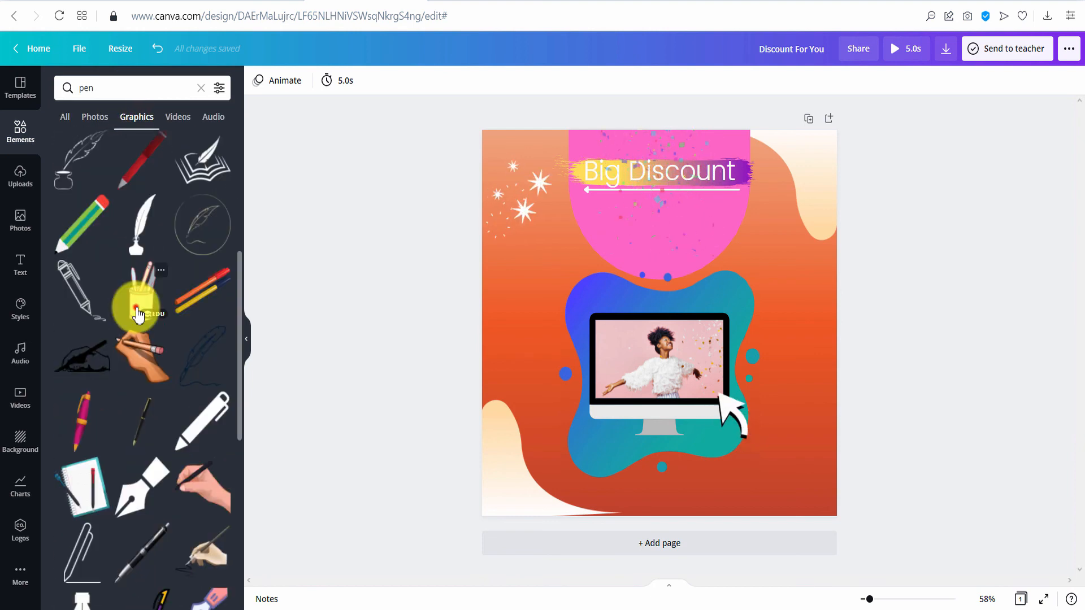
{"action": "left_click", "coordinate": [138, 314]}
{"action": "left_click_drag", "start_coordinate": [669, 349], "coordinate": [664, 332]}
{"action": "mouse_move", "coordinate": [651, 304]}
{"action": "left_mouse_down"}
{"action": "mouse_move", "coordinate": [533, 315]}
{"action": "mouse_move", "coordinate": [523, 331]}
{"action": "left_mouse_up"}
{"action": "left_click", "coordinate": [390, 358]}
Look through the pen graphics for another stationery element that suits the post.
{"action": "scroll", "coordinate": [93, 348], "scroll_direction": "down", "scroll_amount": 4}
{"action": "scroll", "coordinate": [113, 387], "scroll_direction": "down", "scroll_amount": 2}
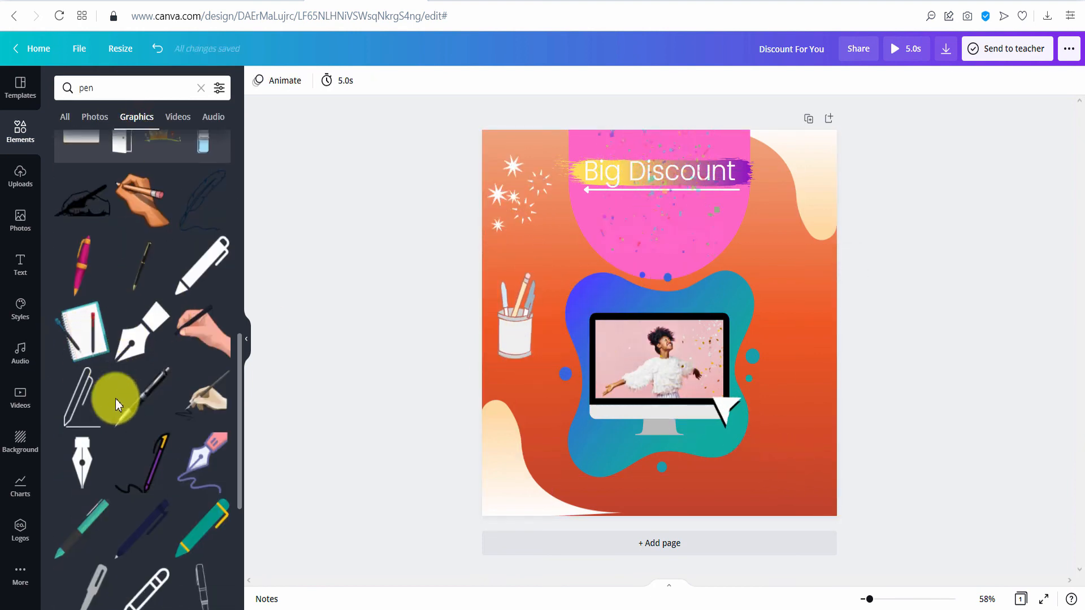
{"action": "scroll", "coordinate": [174, 399], "scroll_direction": "down", "scroll_amount": 2}
{"action": "scroll", "coordinate": [136, 396], "scroll_direction": "down", "scroll_amount": 1}
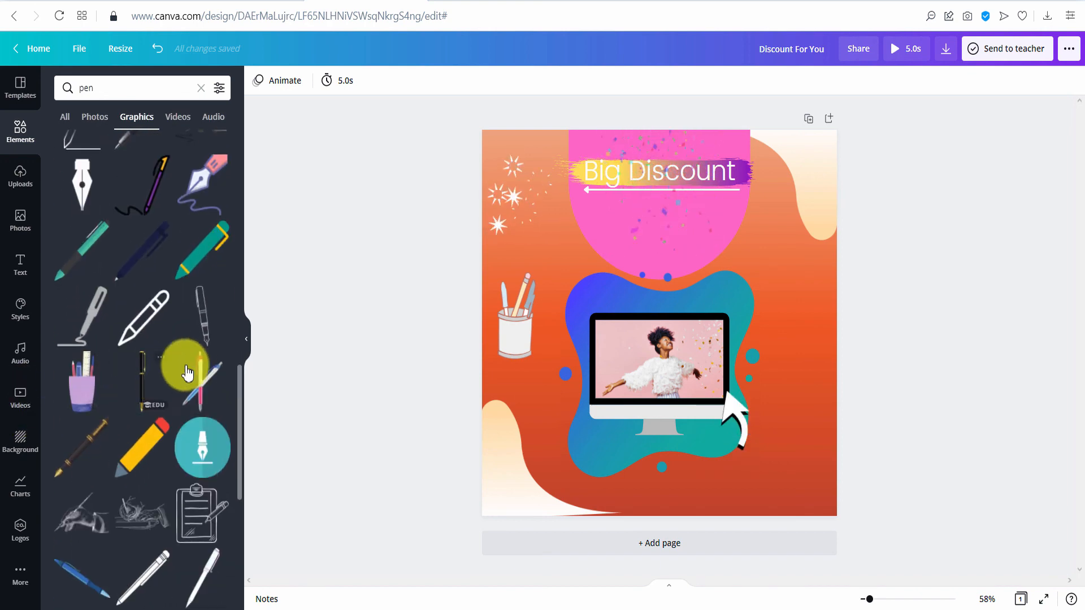
{"action": "scroll", "coordinate": [157, 305], "scroll_direction": "down", "scroll_amount": 10}
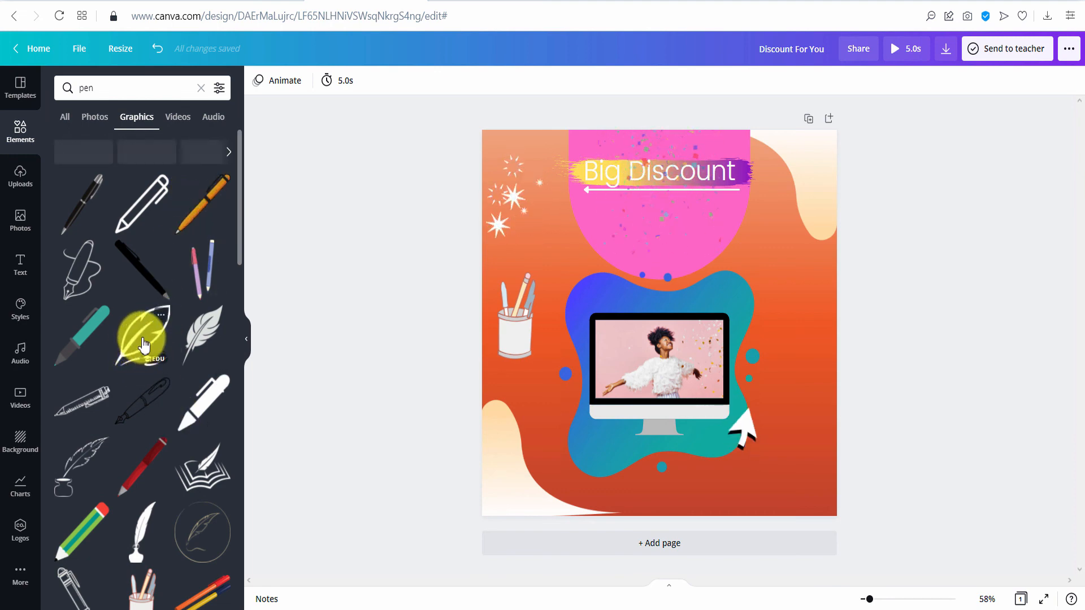
{"action": "scroll", "coordinate": [147, 452], "scroll_direction": "down", "scroll_amount": 1}
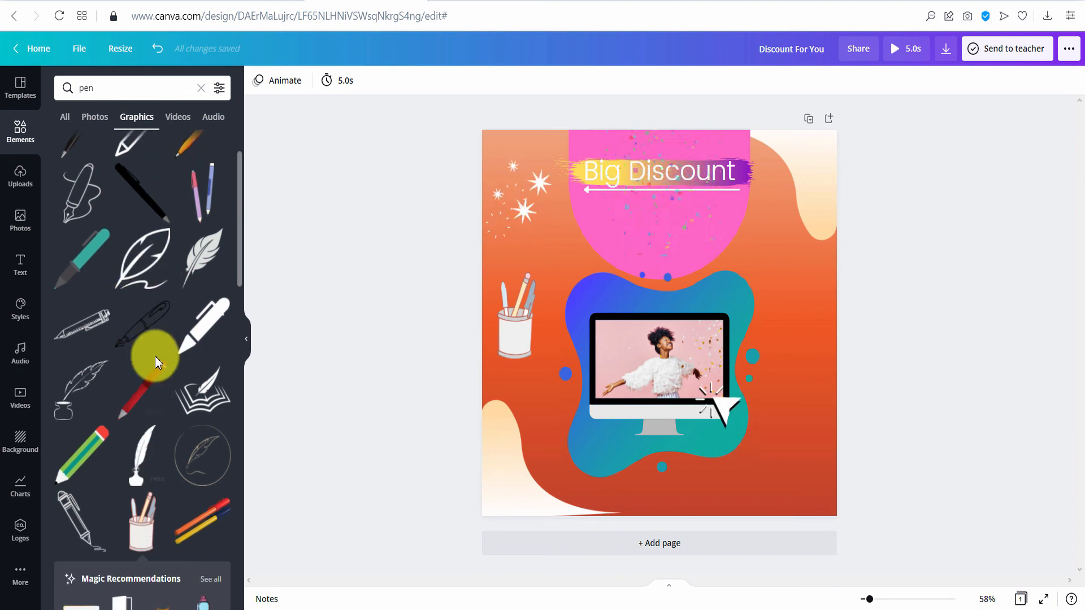
{"action": "scroll", "coordinate": [157, 371], "scroll_direction": "down", "scroll_amount": 4}
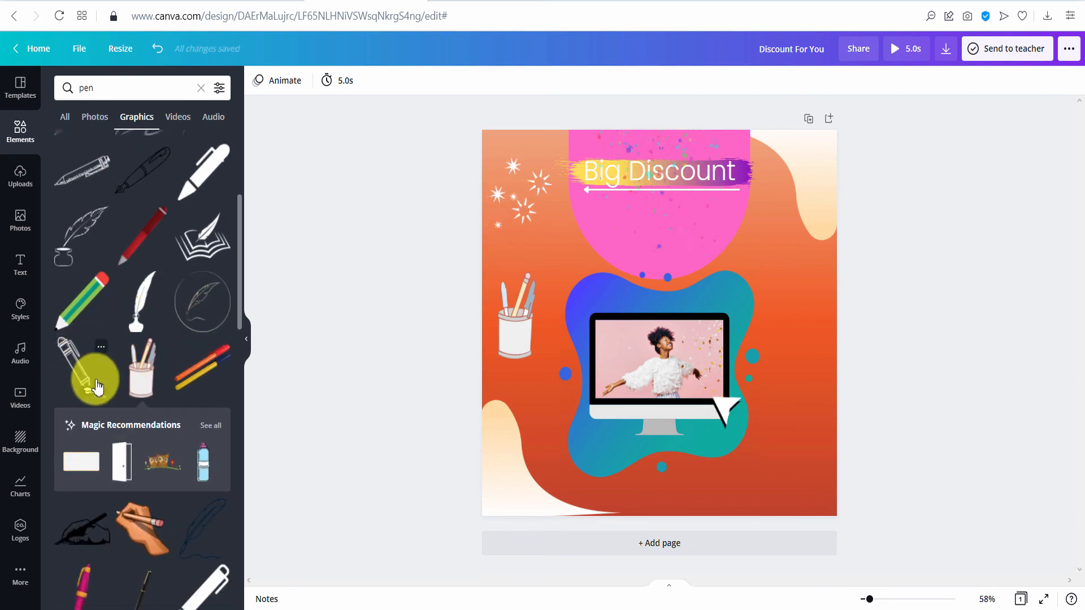